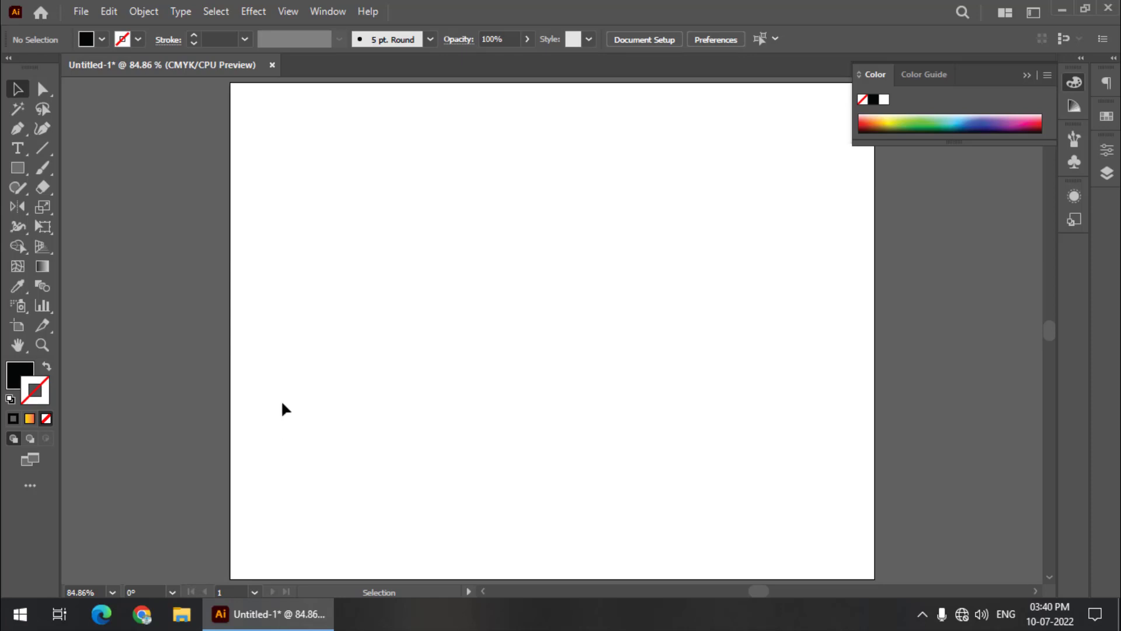
Draw a long vertical line with a 1 pt black stroke and no fill near the artboard's left edge
left_click(49, 150)
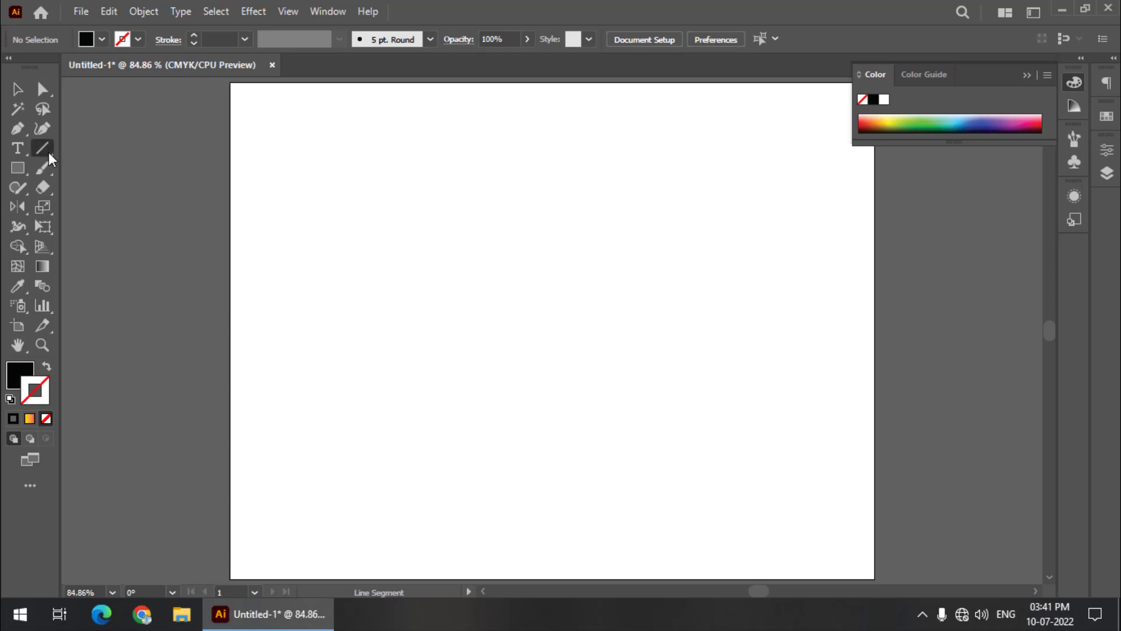
left_click(47, 367)
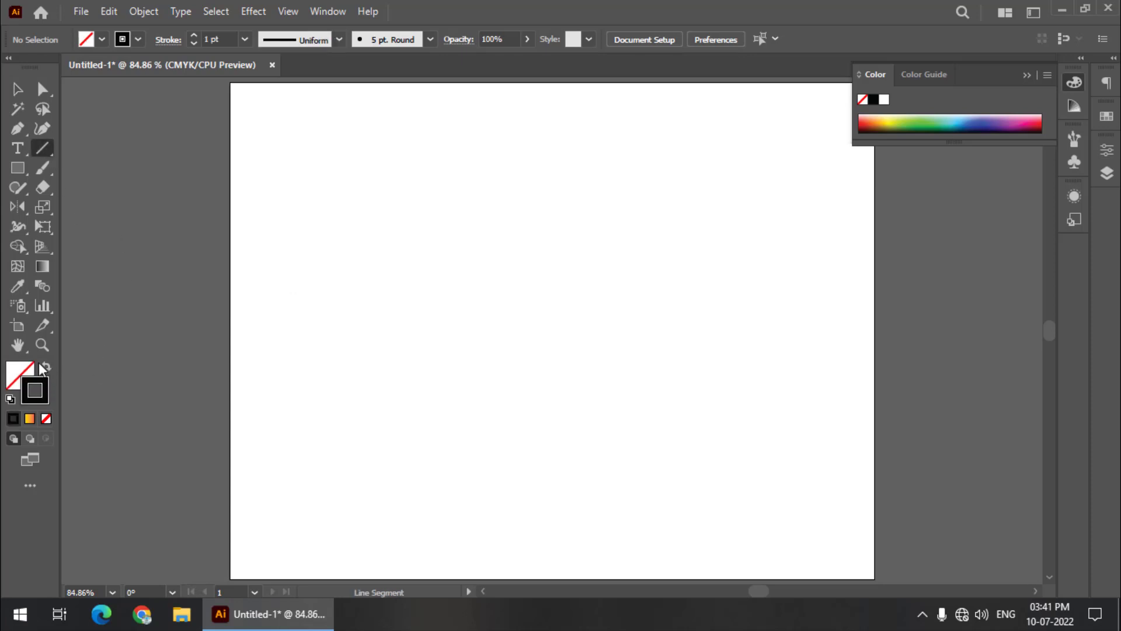
left_click(47, 150)
left_click(89, 148)
left_click_drag(277, 145, 286, 551)
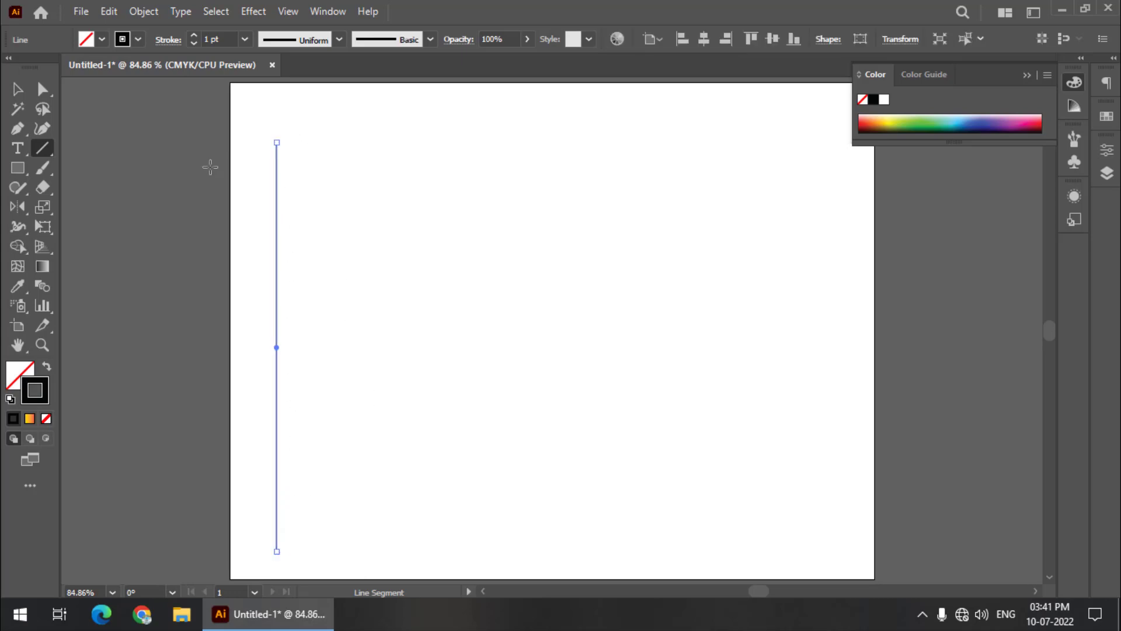
Duplicate the vertical line a short distance to the right and repeat the copy until there are nine evenly spaced lines
left_click(24, 96)
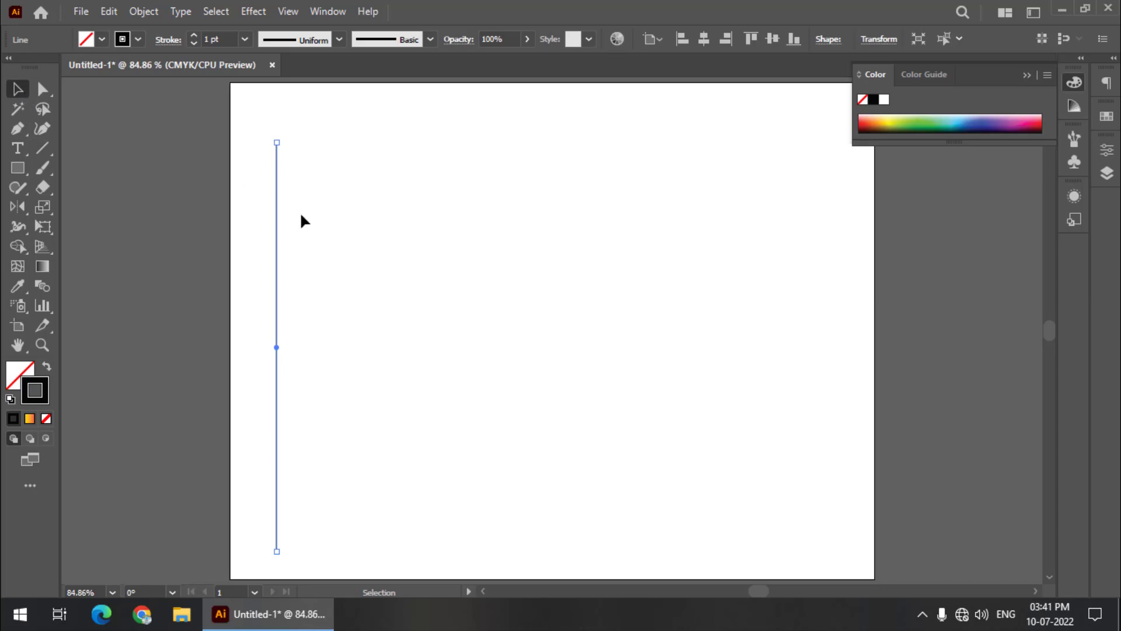
key("alt")
mouse_move(277, 282)
left_mouse_down()
mouse_move(305, 285)
mouse_move(294, 288)
left_mouse_up()
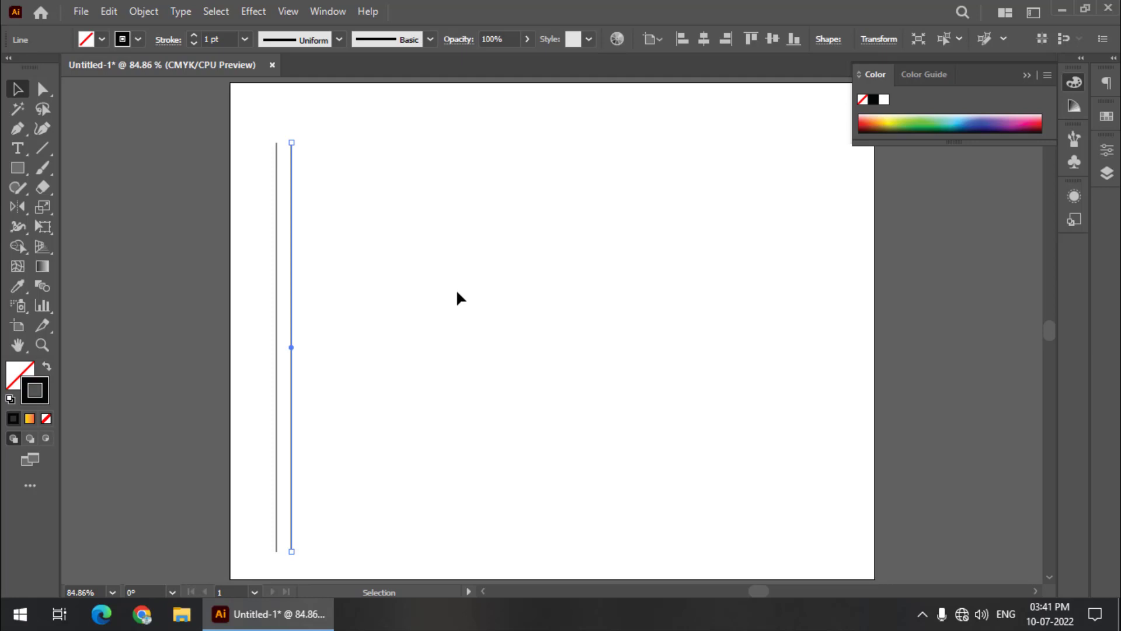
key("a")
key("ctrl+d")
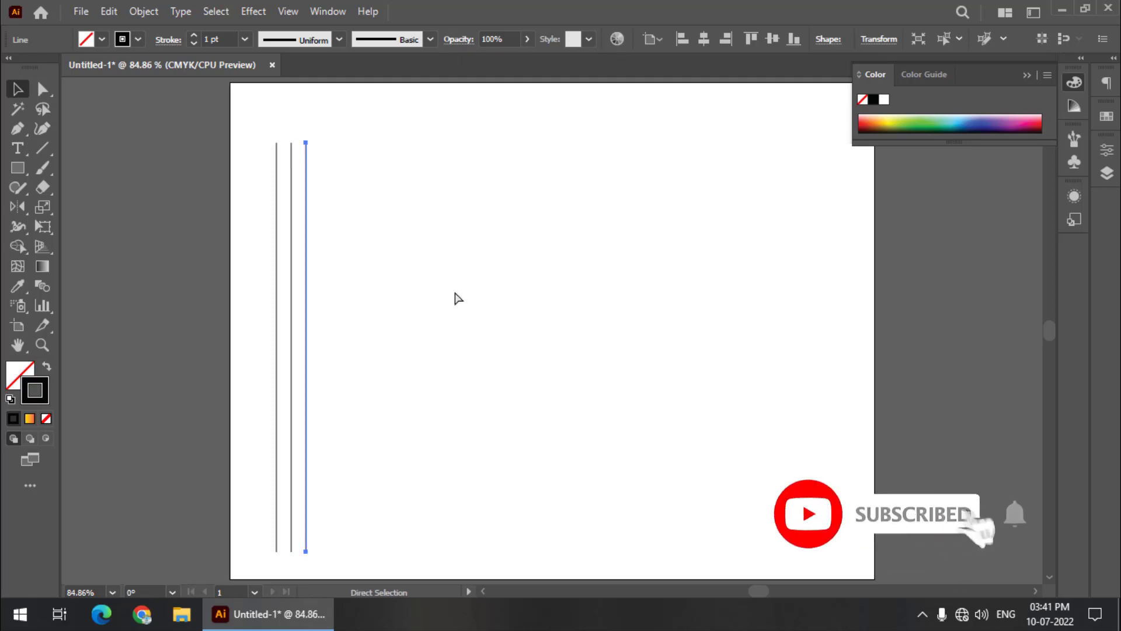
key("ctrl+d")
key("ctrl+d")
key("ctrl+d")
key("ctrl+d")
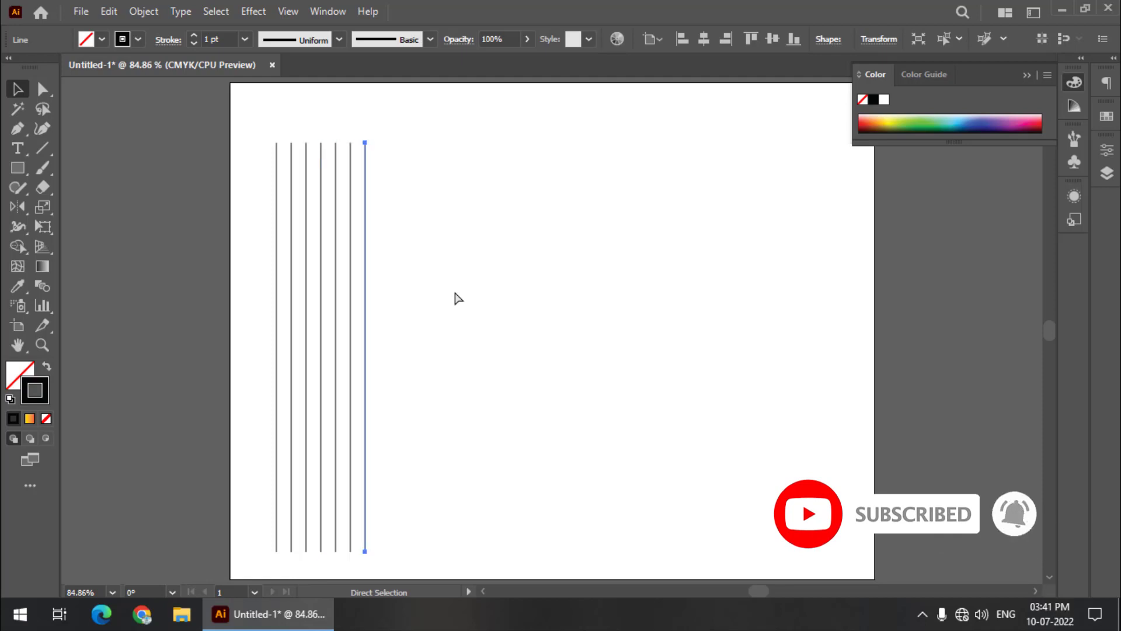
key("ctrl+d")
key("ctrl+d")
key("v")
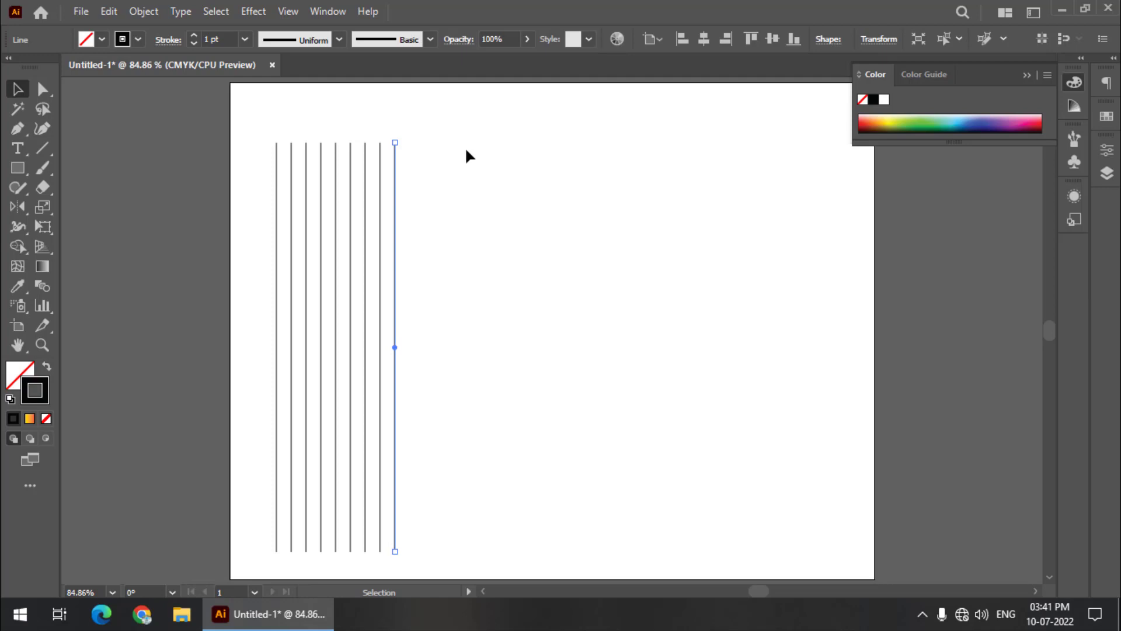
Make a horizontal copy of the nine vertical lines, place it across the middle of the artboard and group it
left_click_drag(466, 151, 234, 354)
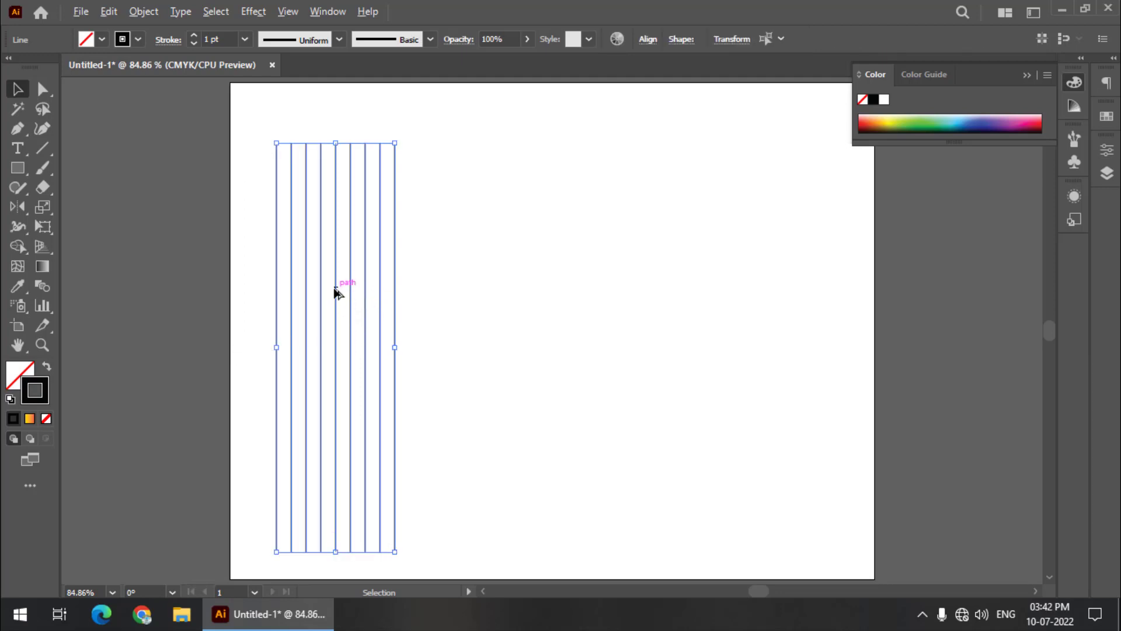
left_click_drag(335, 288, 545, 285)
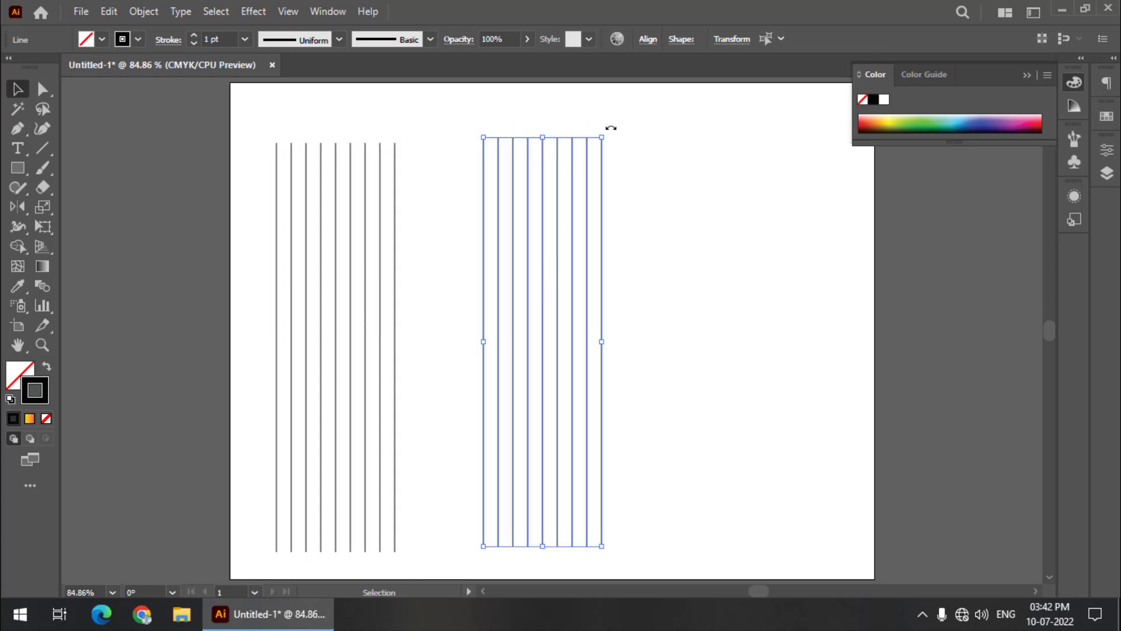
left_click_drag(611, 127, 744, 333)
left_click_drag(670, 283, 642, 331)
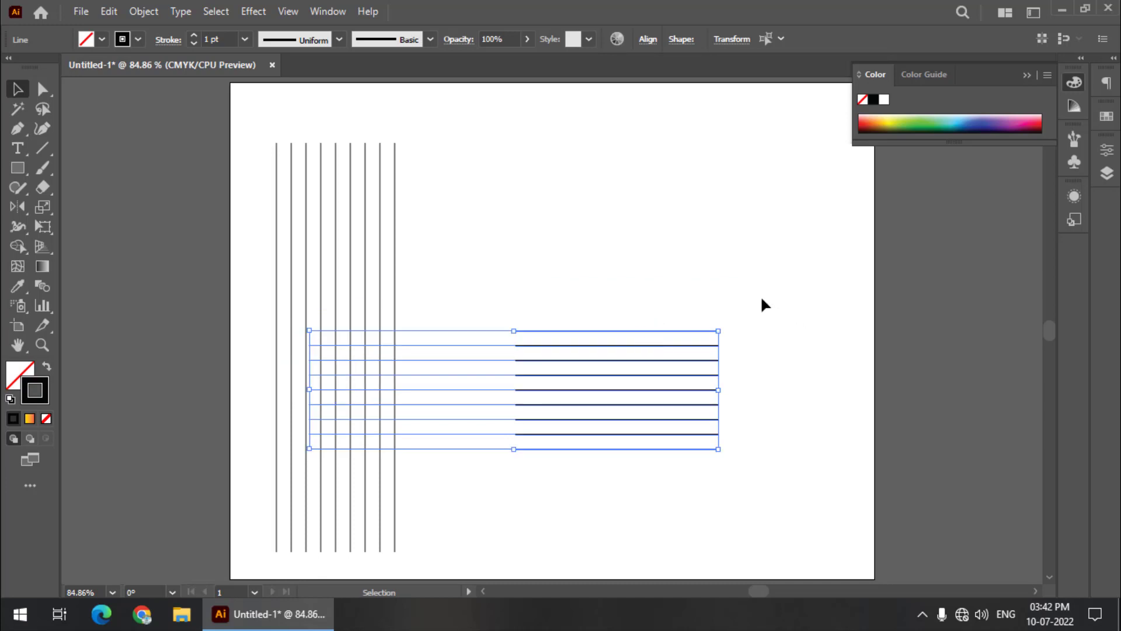
key("a")
key("v")
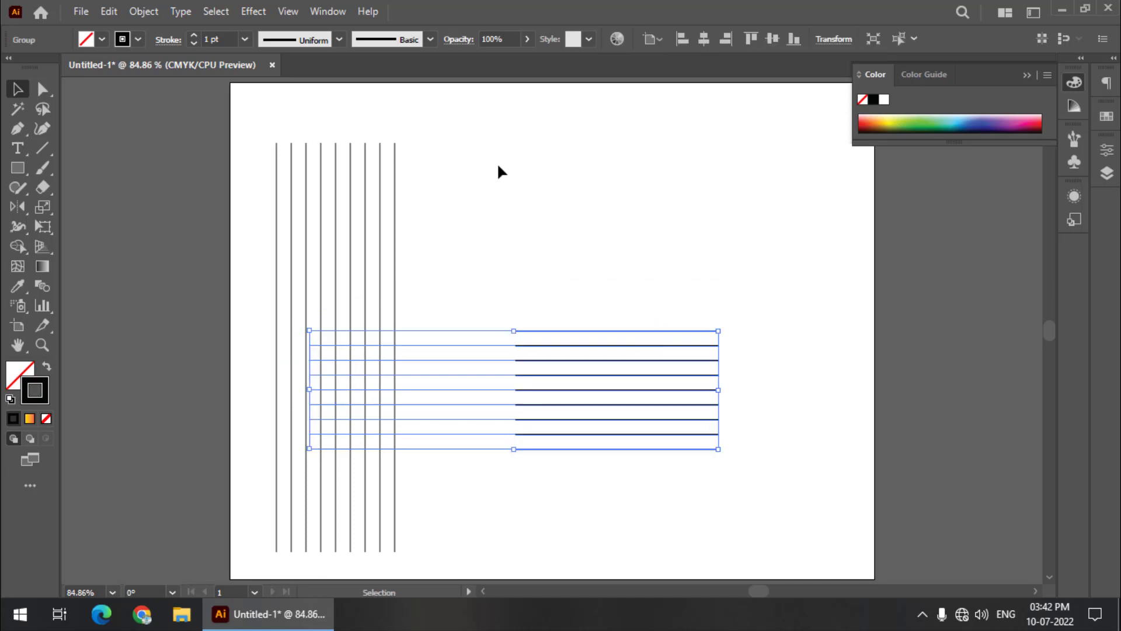
Delete the three rightmost lines of the vertical set
left_click_drag(498, 165, 477, 240)
left_click_drag(422, 206, 355, 234)
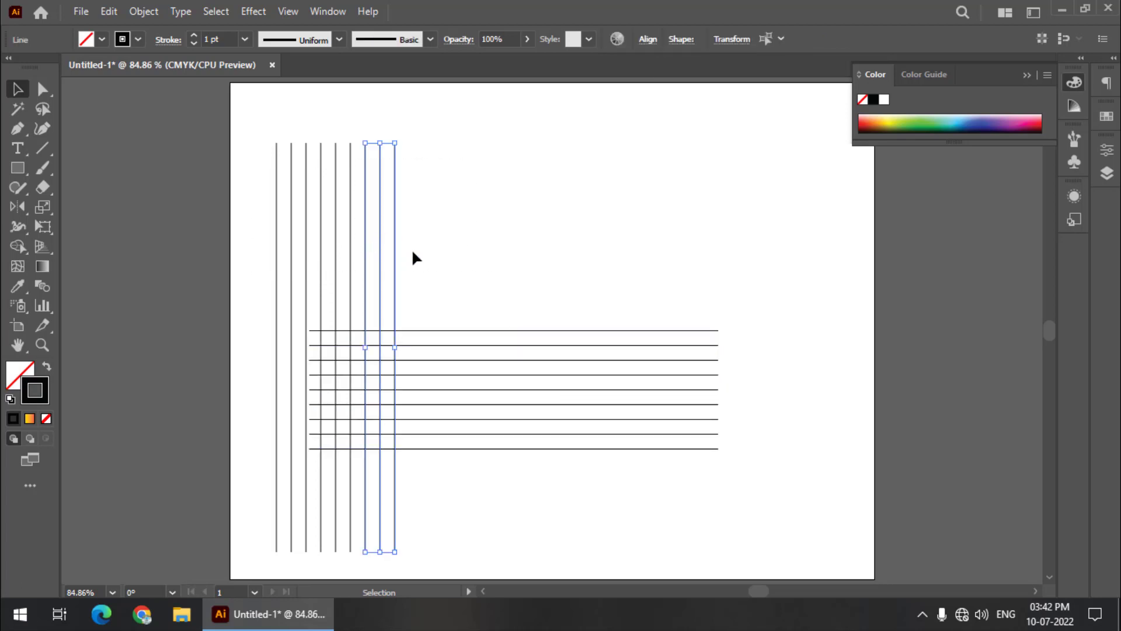
key("Delete")
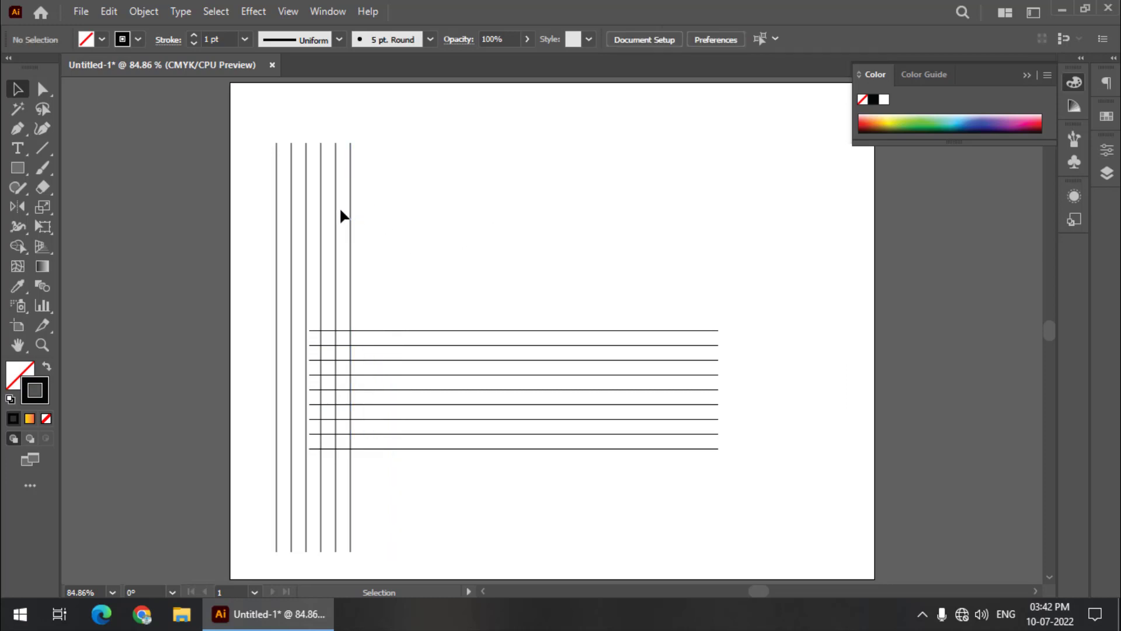
Move the six vertical lines over the right part of the horizontal group and tilt their upper ends to the left
left_click_drag(416, 171, 254, 269)
left_click_drag(321, 242, 649, 239)
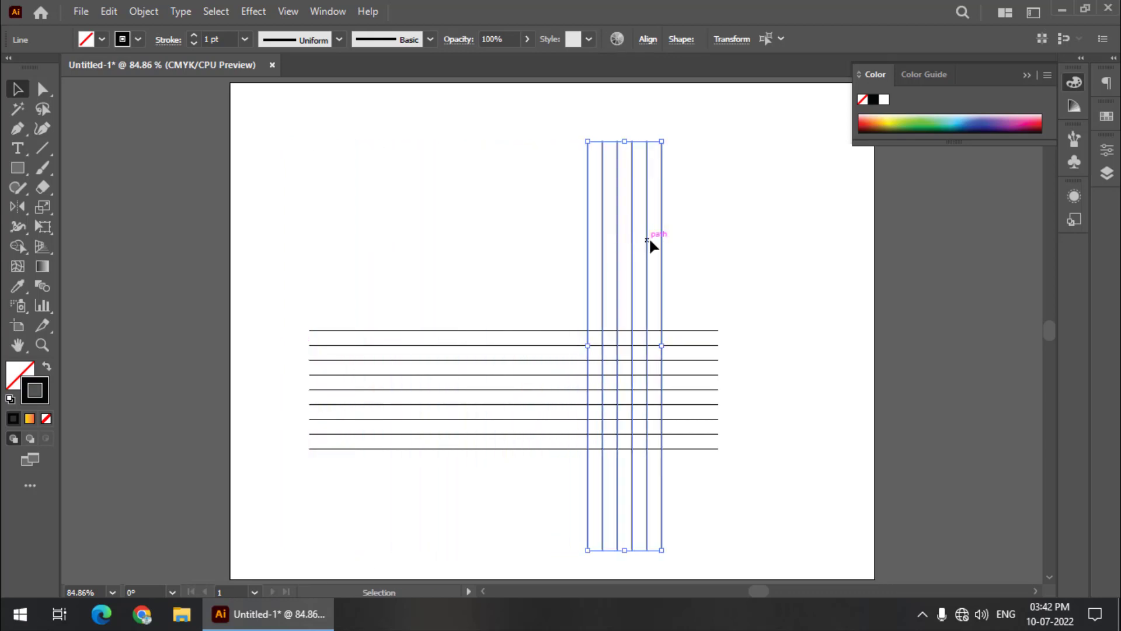
left_click_drag(666, 135, 572, 140)
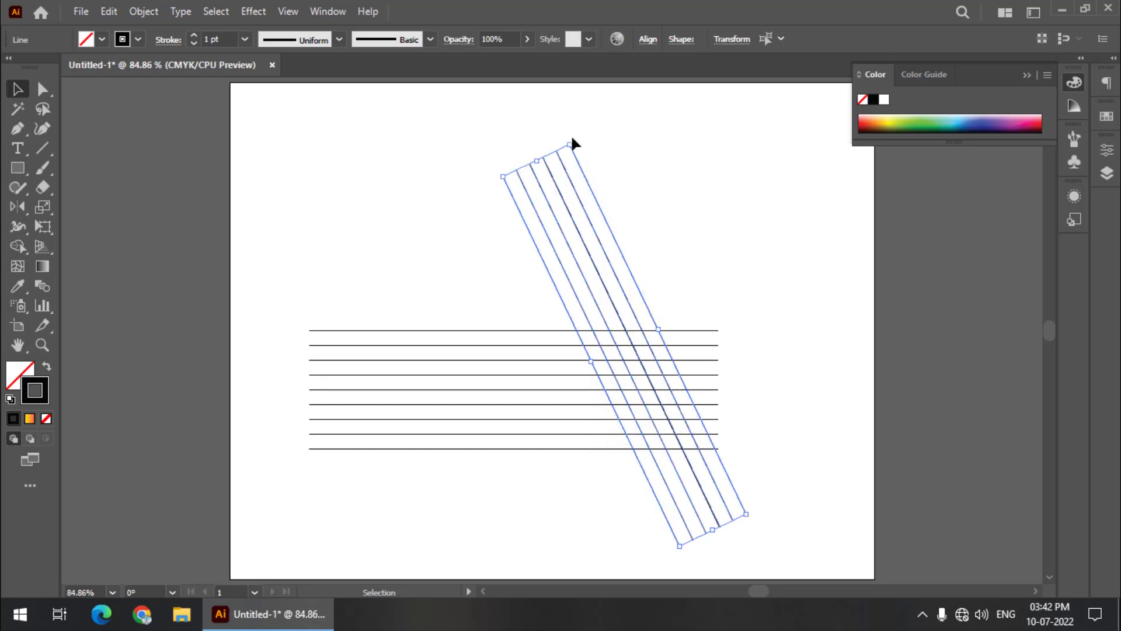
Fine-tune the horizontal position of the six tilted lines over the right end of the horizontal group
key("Left")
key("Left")
key("Left")
key("Left")
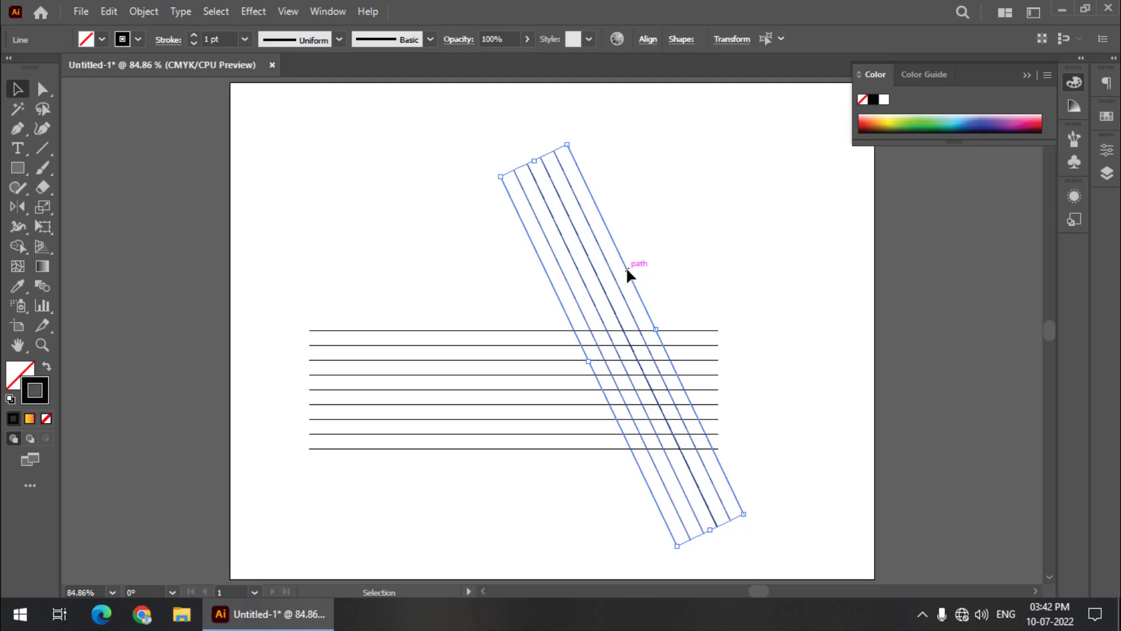
left_click_drag(626, 266, 639, 267)
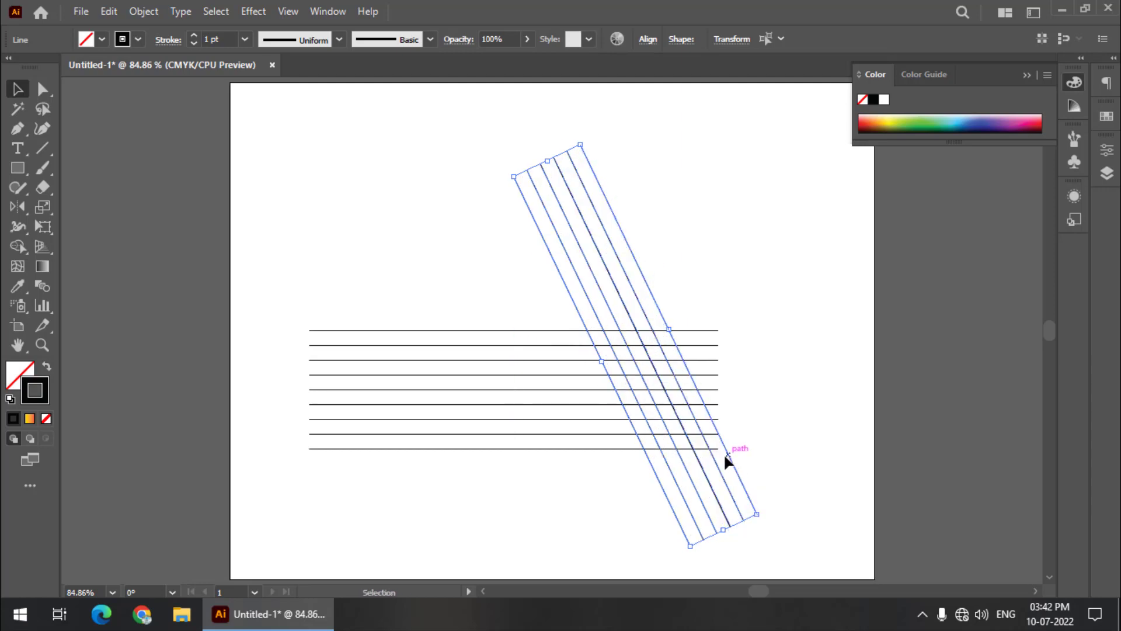
left_click_drag(725, 454, 724, 455)
left_click_drag(659, 306, 639, 308)
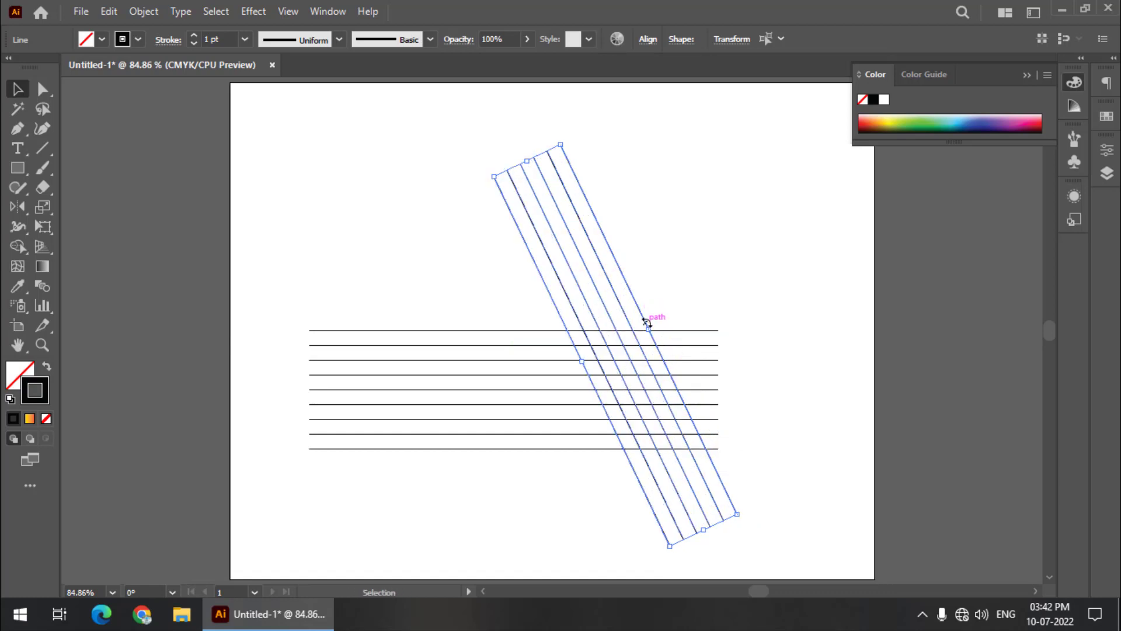
key("p")
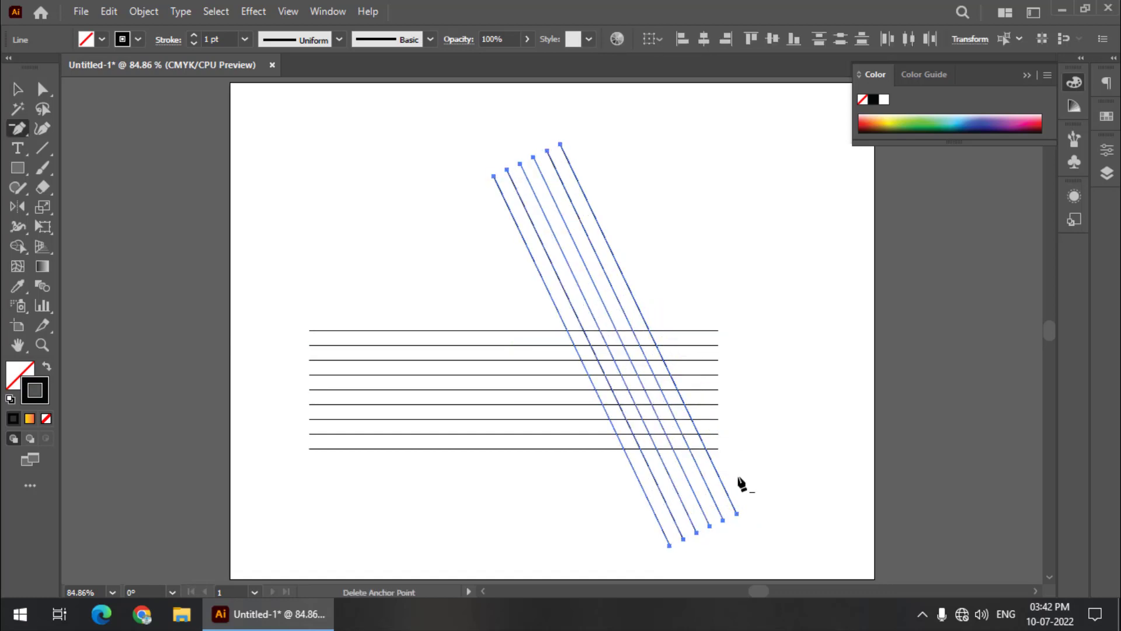
key("v")
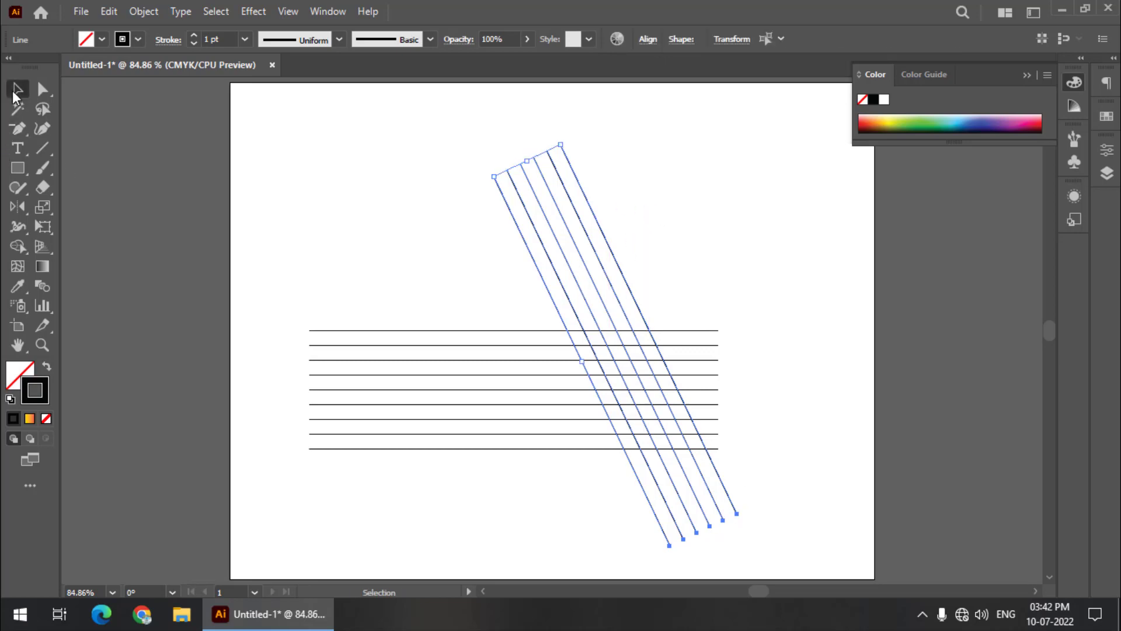
key("p")
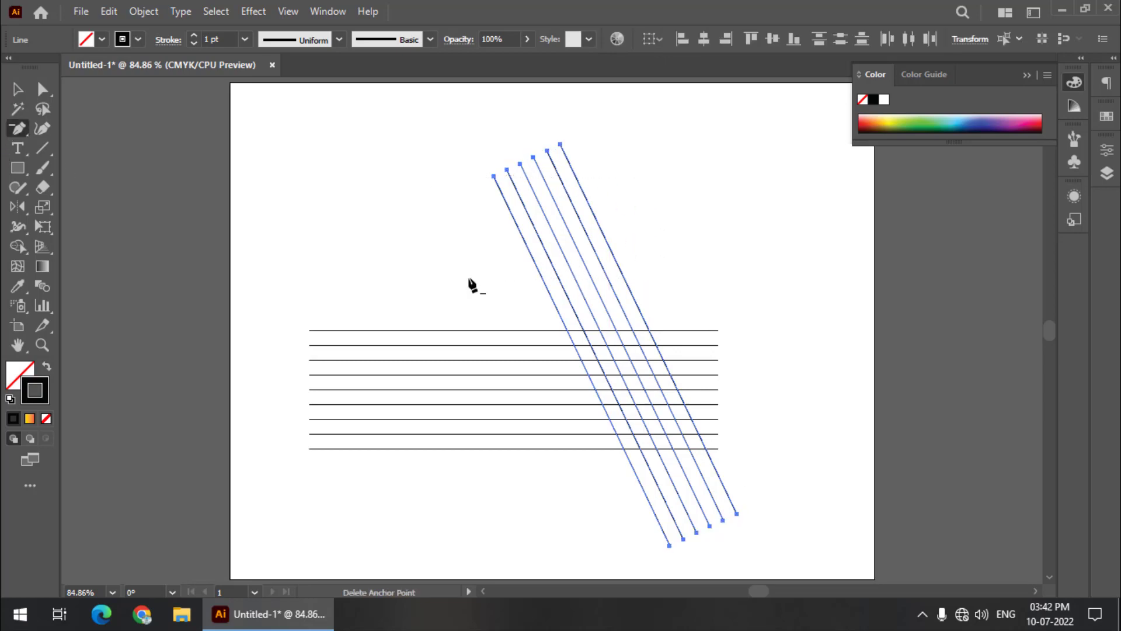
left_click(18, 89)
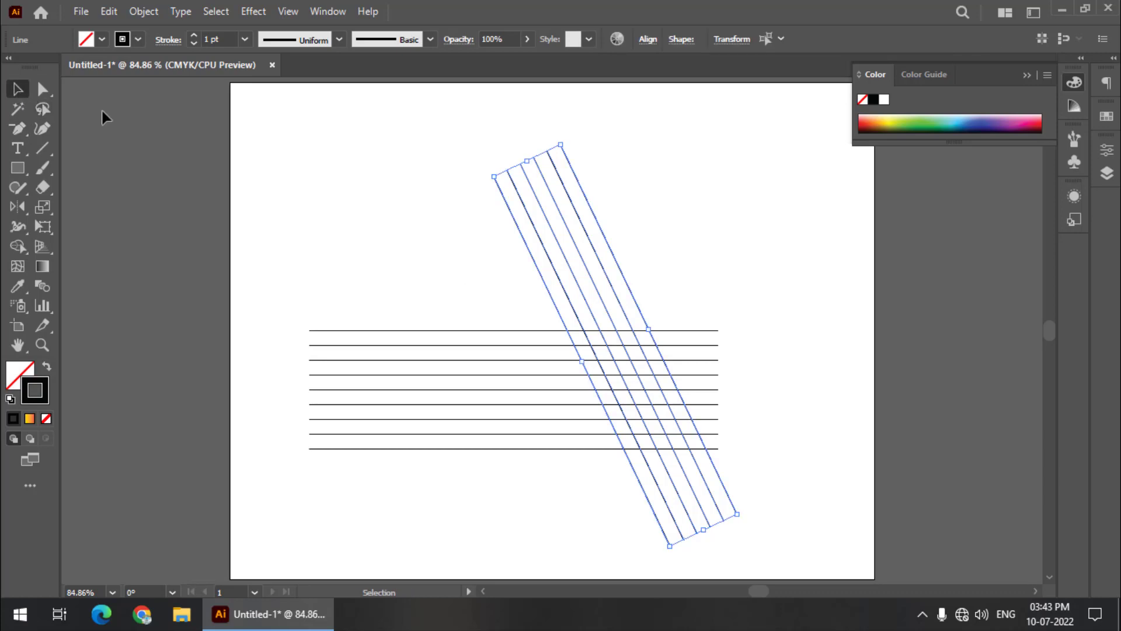
key("Right")
key("Right")
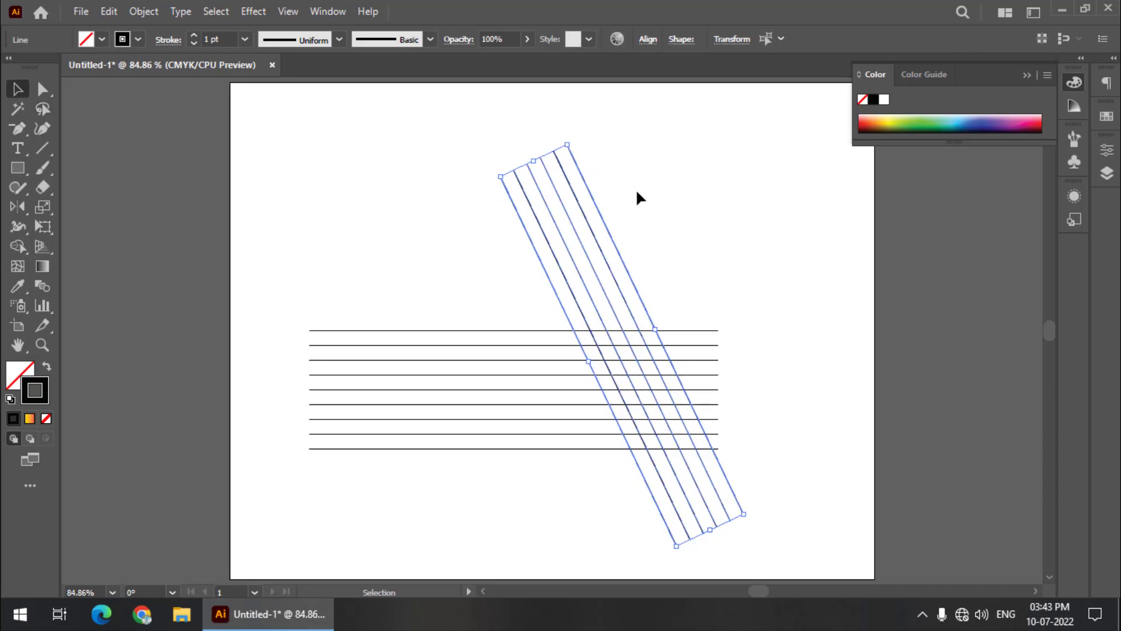
key("Right")
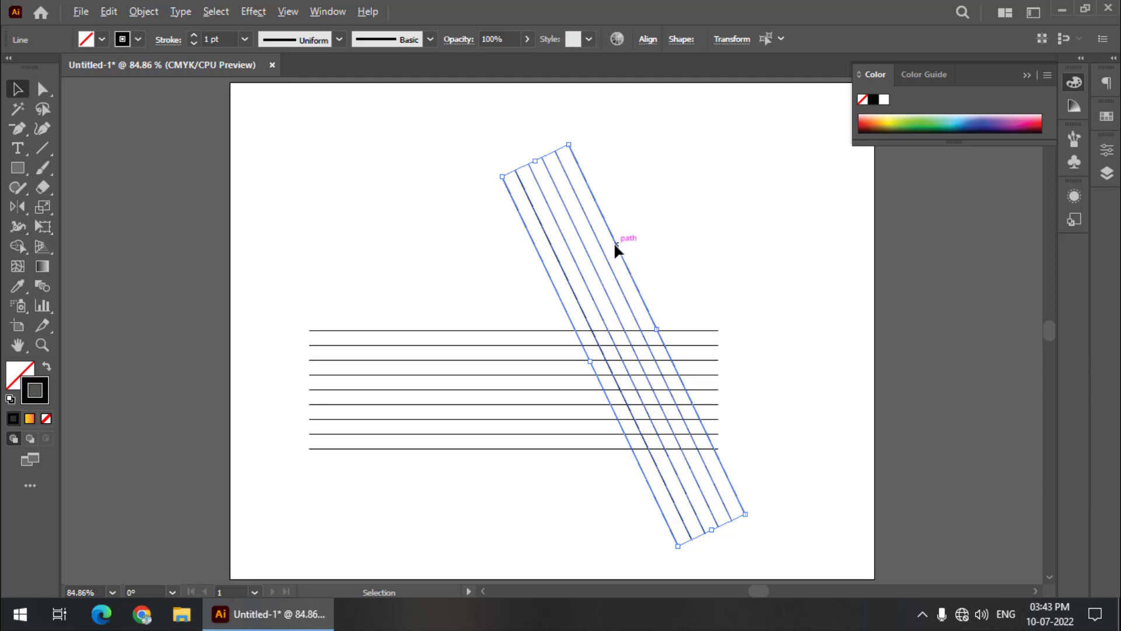
Copy the six tilted lines to the left and reflect the copy across the vertical axis
left_click_drag(615, 241, 491, 260)
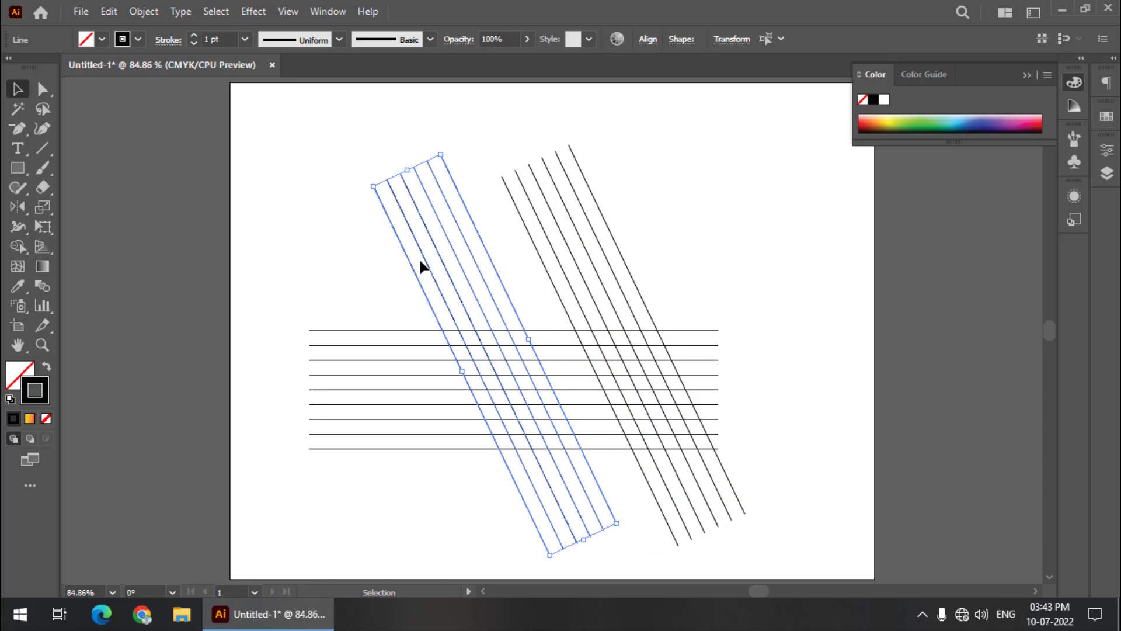
double_click(19, 208)
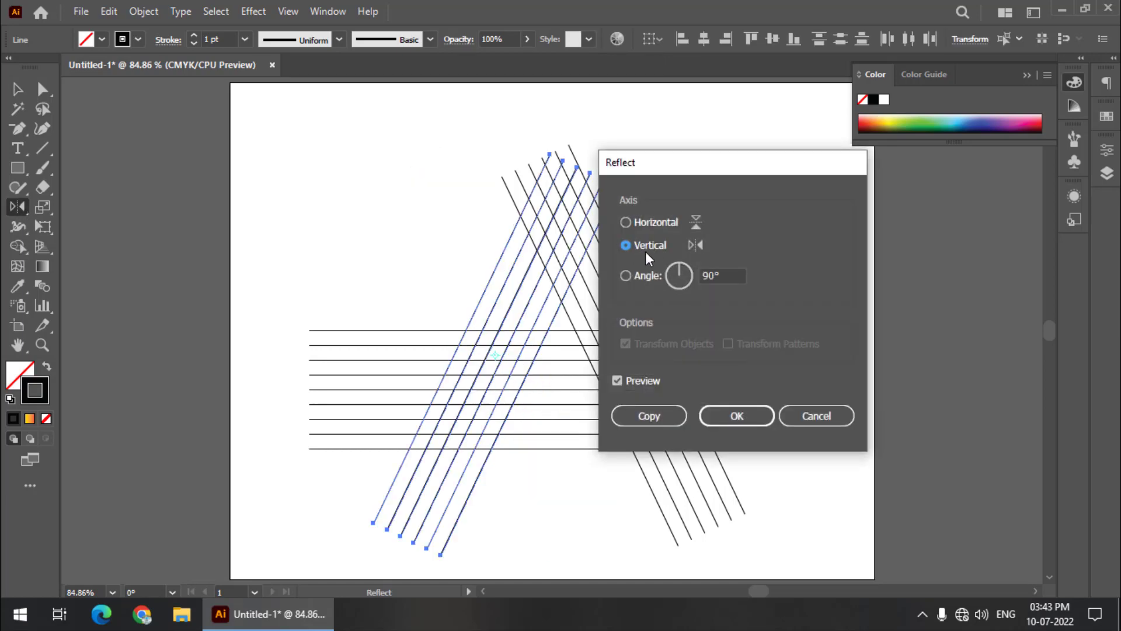
left_click(714, 417)
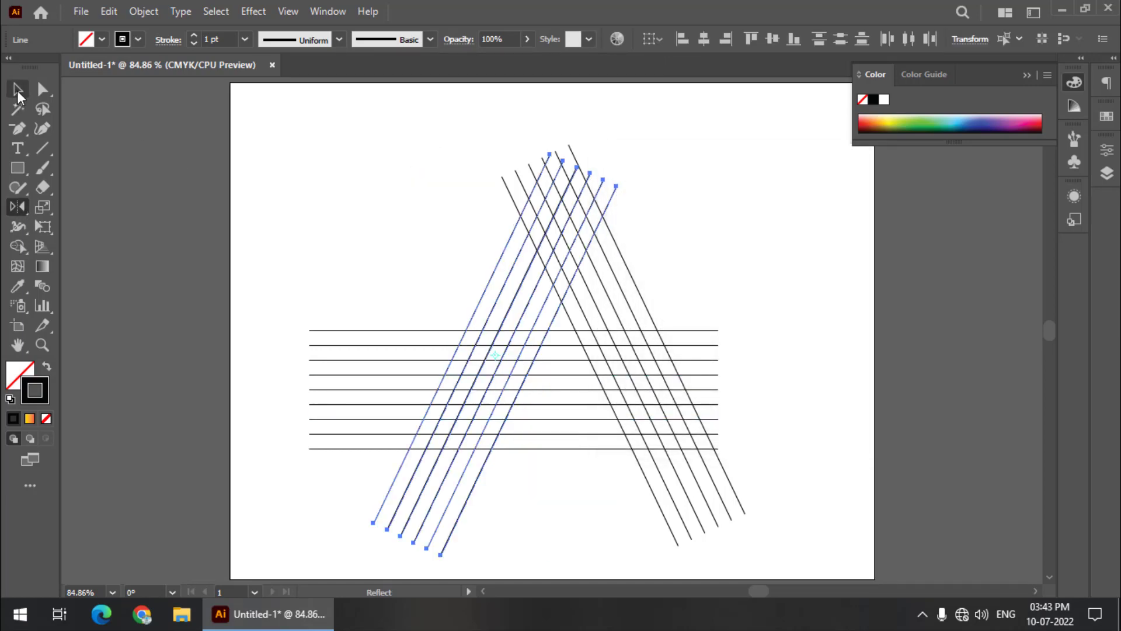
Try shifting the reflected lines right to cross the other tilted set, and delete the reflected lines
left_click(18, 91)
key("shift+Right")
key("shift+Right")
key("shift+Right")
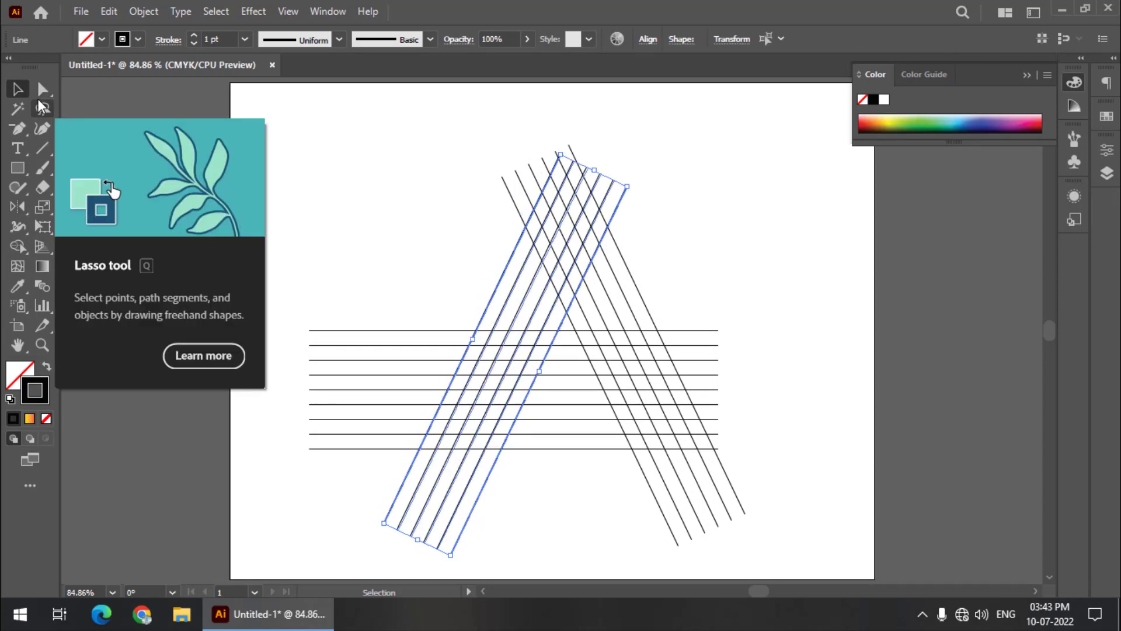
key("Right")
key("Right")
key("Right")
key("Right")
key("Right")
key("Right")
key("Right")
key("Right")
key("Right")
key("Right")
key("Right")
key("Right")
key("Right")
key("Right")
key("Right")
key("Right")
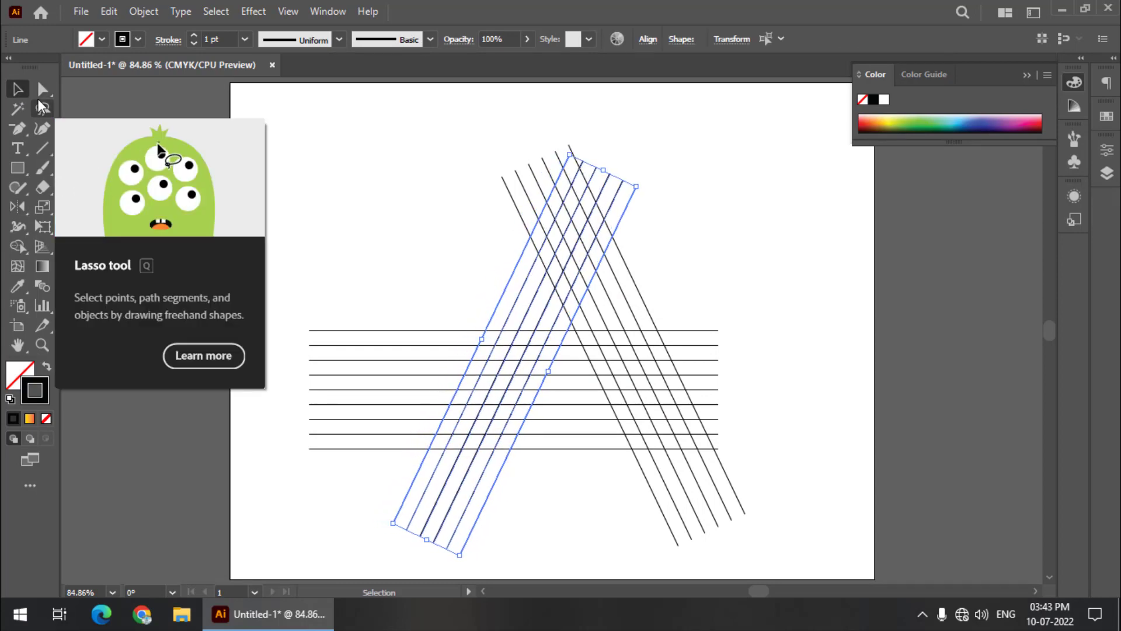
key("Right")
key("Right")
key("Right")
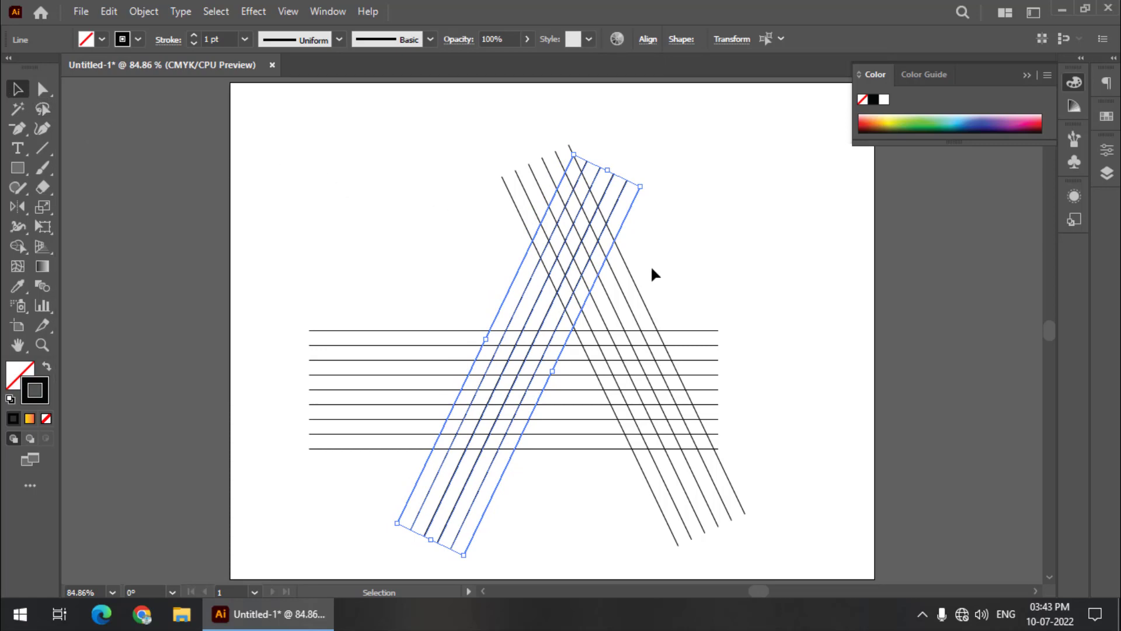
key("Delete")
Tilt the remaining six diagonal lines further to the left and shift them left over the horizontal group
left_click(620, 250)
left_click_drag(619, 138, 479, 222)
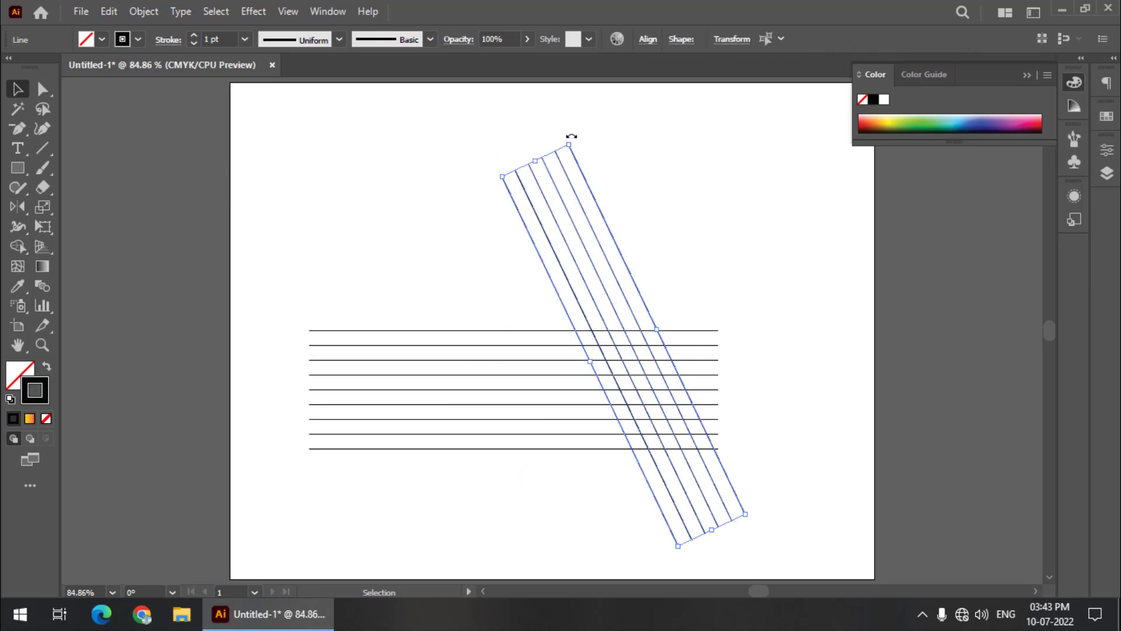
left_click_drag(575, 138, 554, 146)
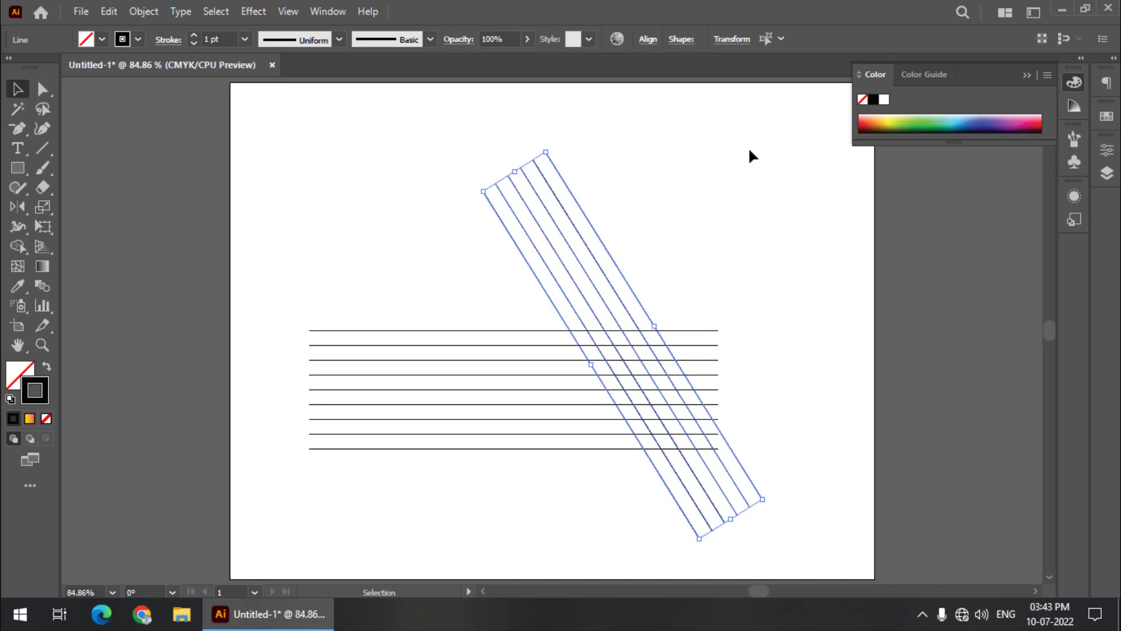
key("shift+Left")
key("shift+Left")
key("shift+Left")
key("shift+Left")
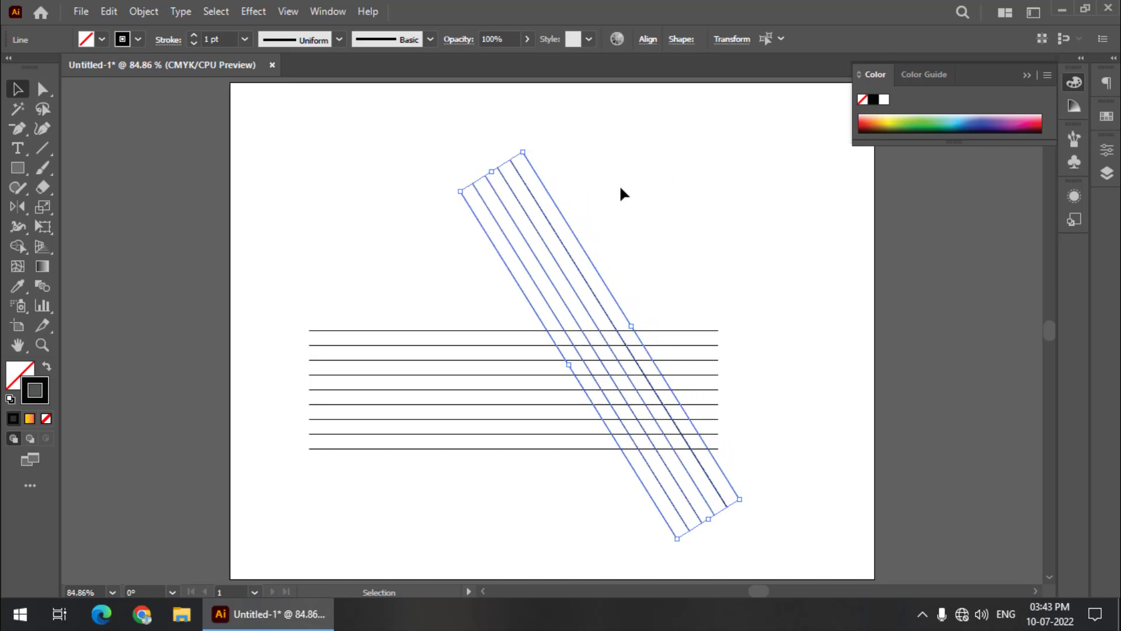
Copy the six diagonal lines to the left and reflect the copy across the vertical axis
key("alt")
left_click_drag(603, 277, 475, 289)
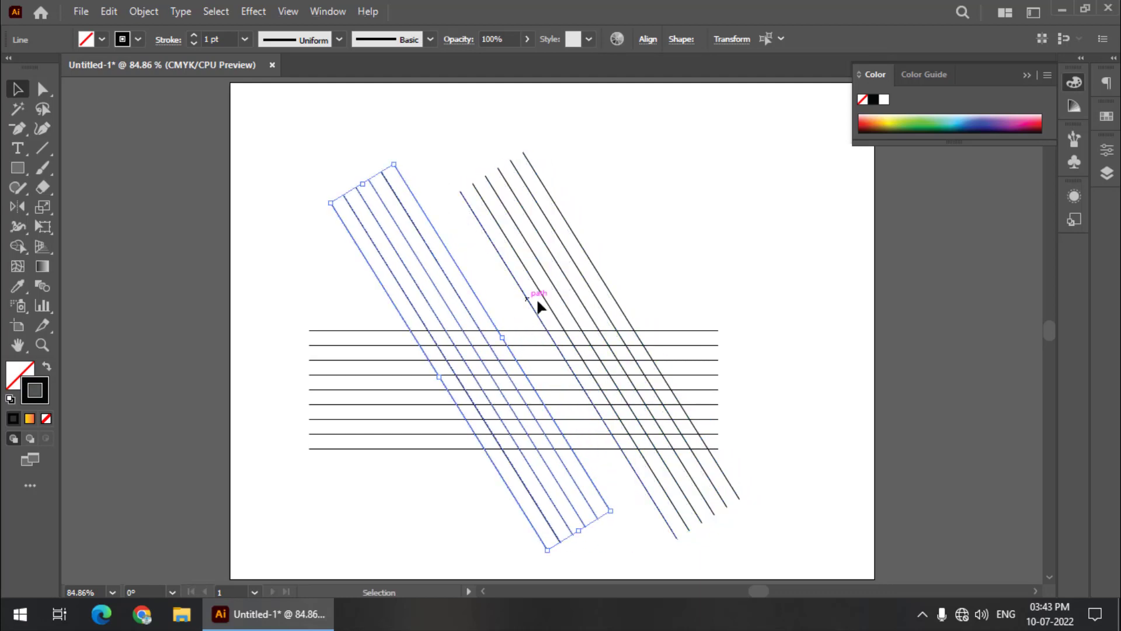
double_click(18, 206)
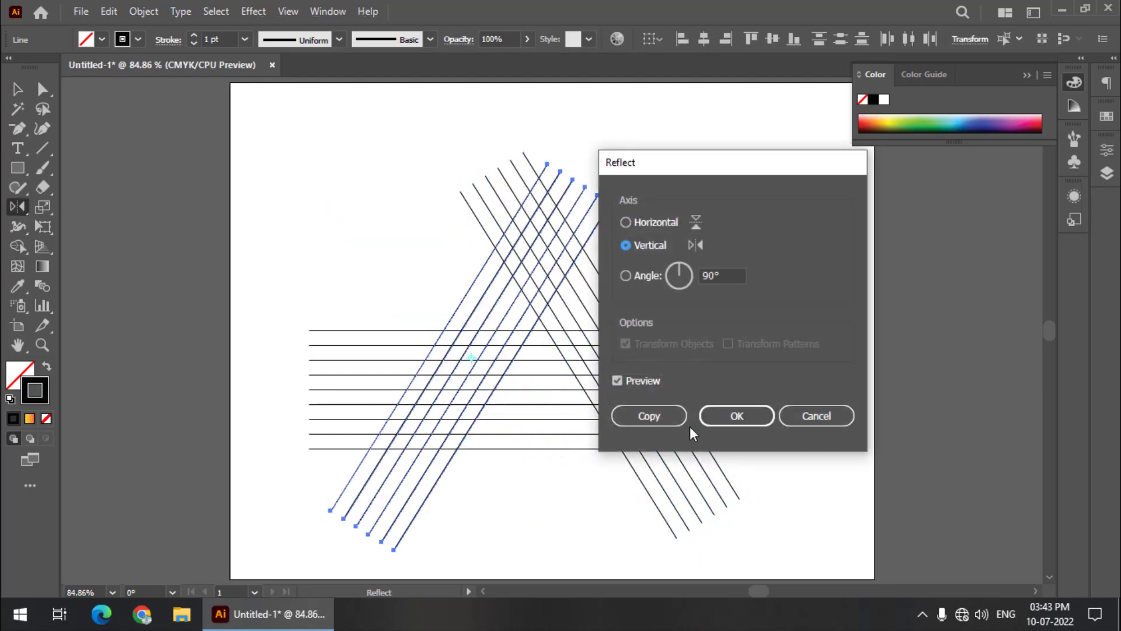
left_click(725, 417)
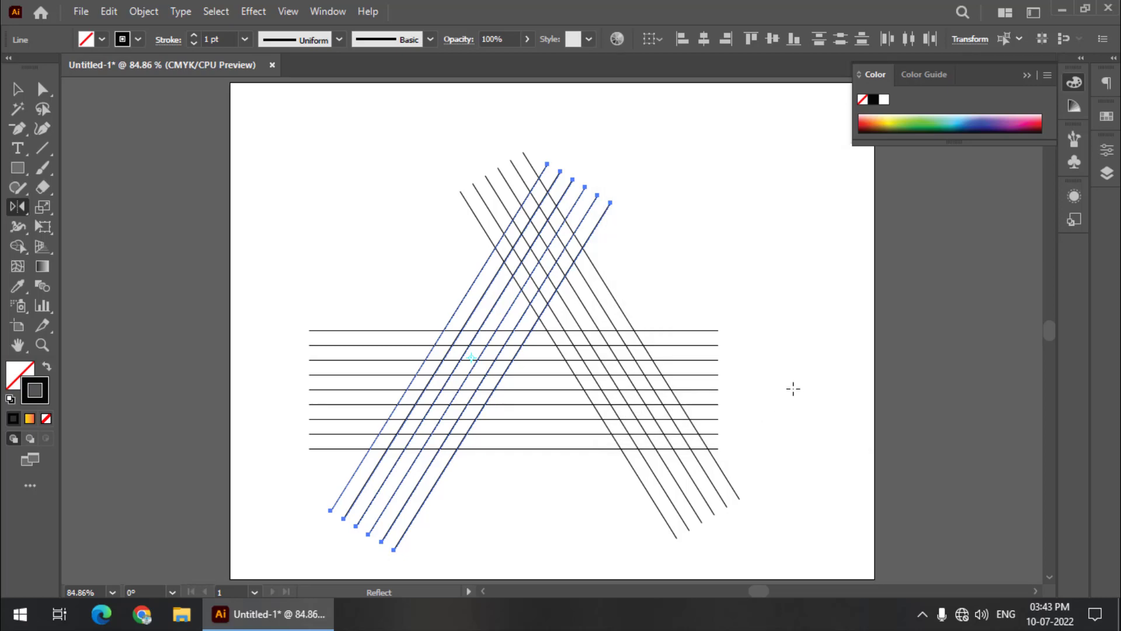
Nudge the reflected lines slightly left to adjust how they cross the original diagonals at the peak, and clear the selection
key("shift+Left")
key("shift+Left")
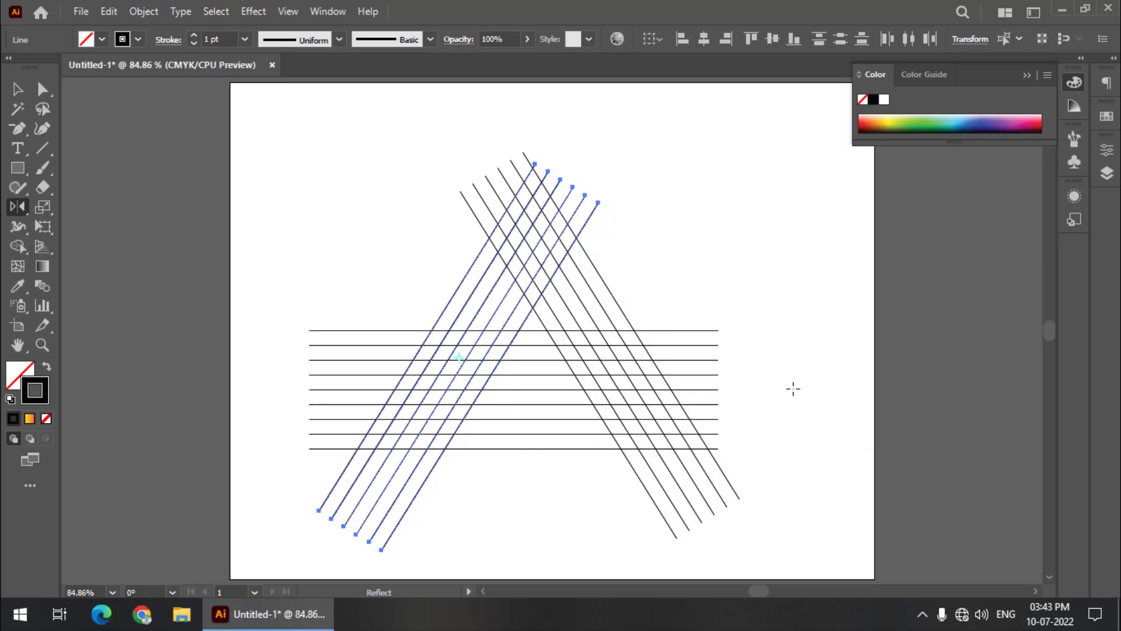
key("Right")
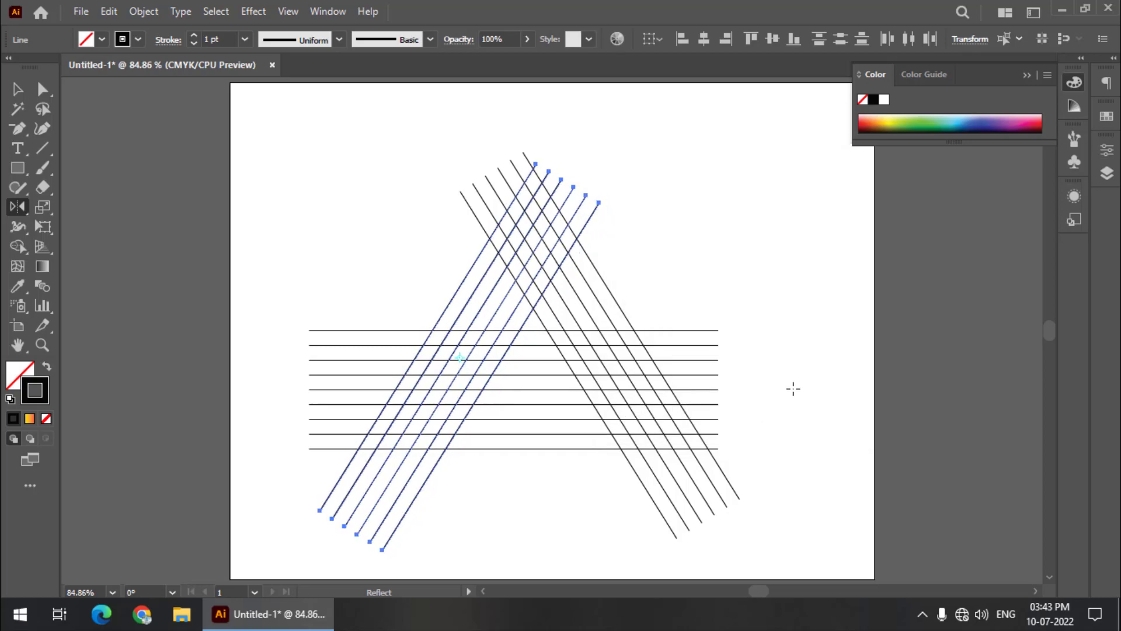
left_click(18, 89)
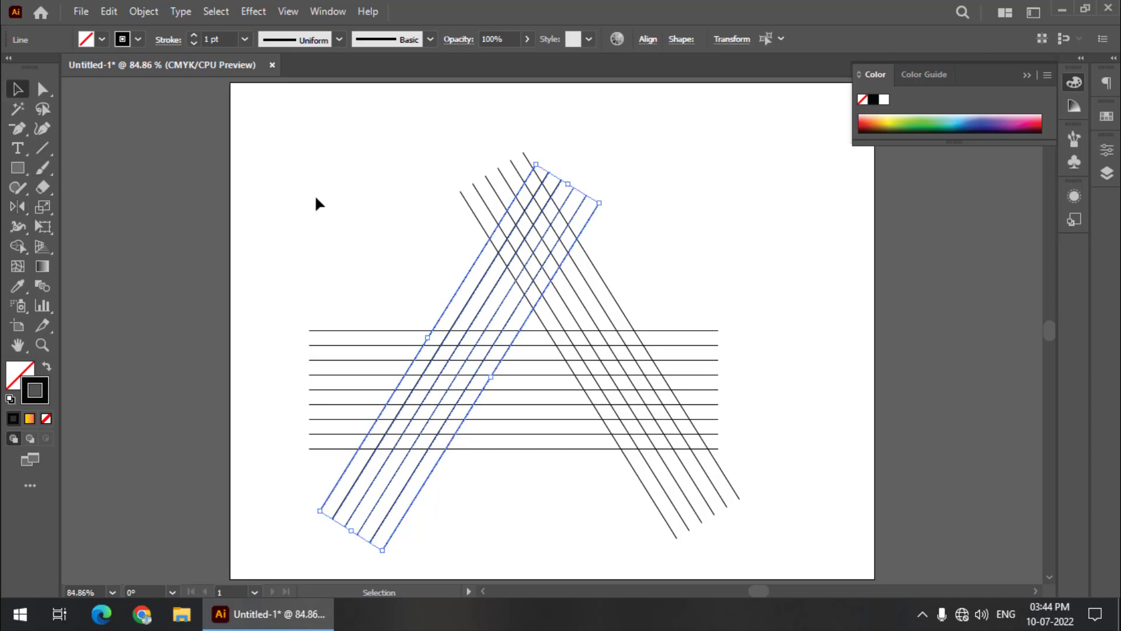
left_click(348, 235)
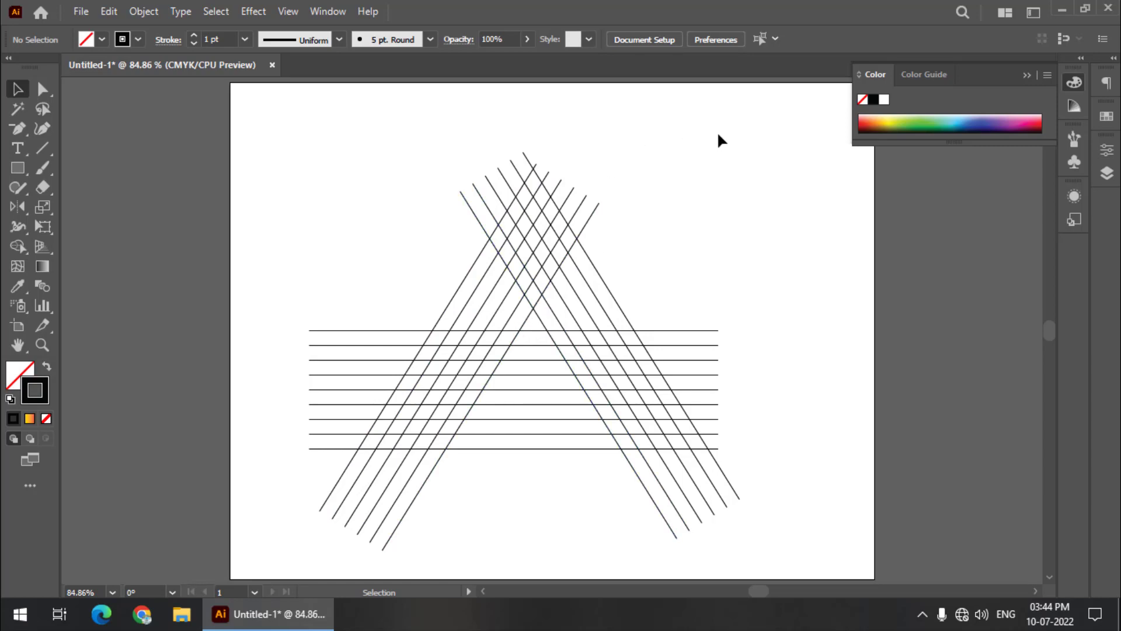
Select all the horizontal and diagonal lines and swap fill and stroke to get a black fill with no stroke
left_click_drag(763, 142, 263, 520)
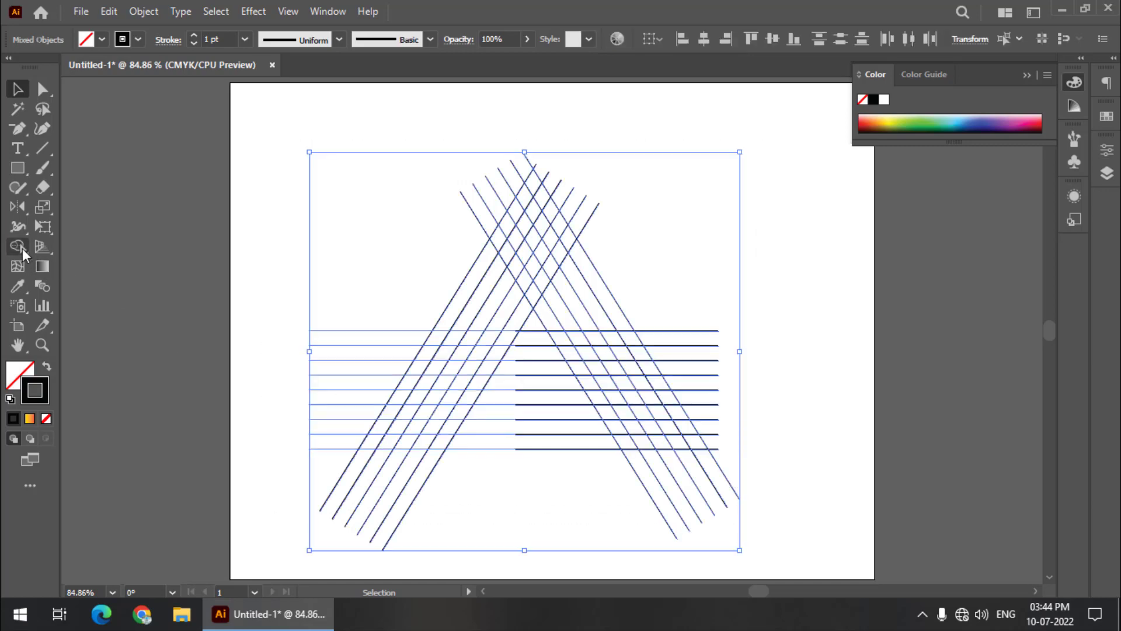
left_click_drag(818, 130, 281, 531)
scroll(575, 251, "down", 1)
left_click(46, 367)
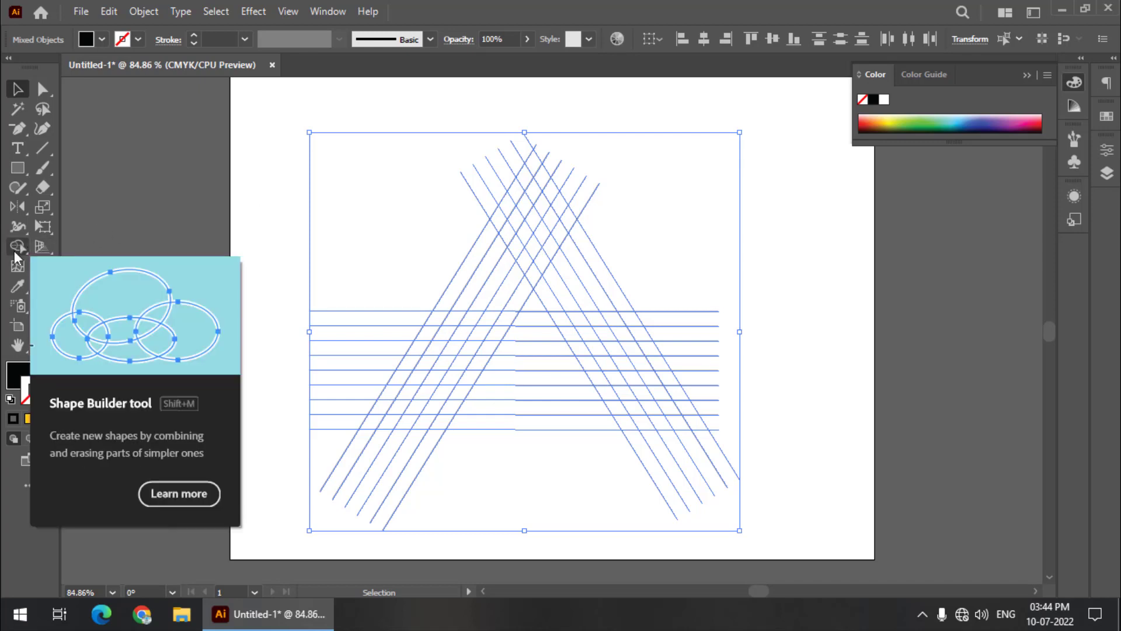
Merge the regions between the lines with the Shape Builder tool into a continuous interlaced black band forming the letter A
left_click_drag(15, 249, 111, 247)
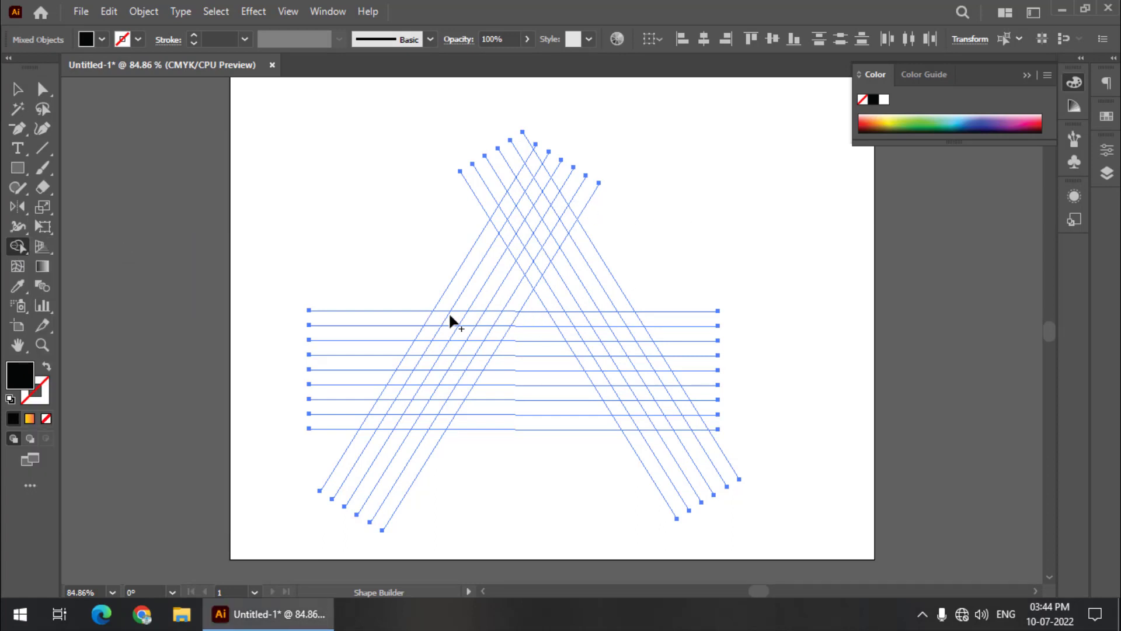
mouse_move(446, 308)
left_mouse_down()
mouse_move(533, 164)
mouse_move(642, 334)
mouse_move(569, 332)
mouse_move(530, 277)
mouse_move(495, 335)
mouse_move(428, 331)
left_mouse_up()
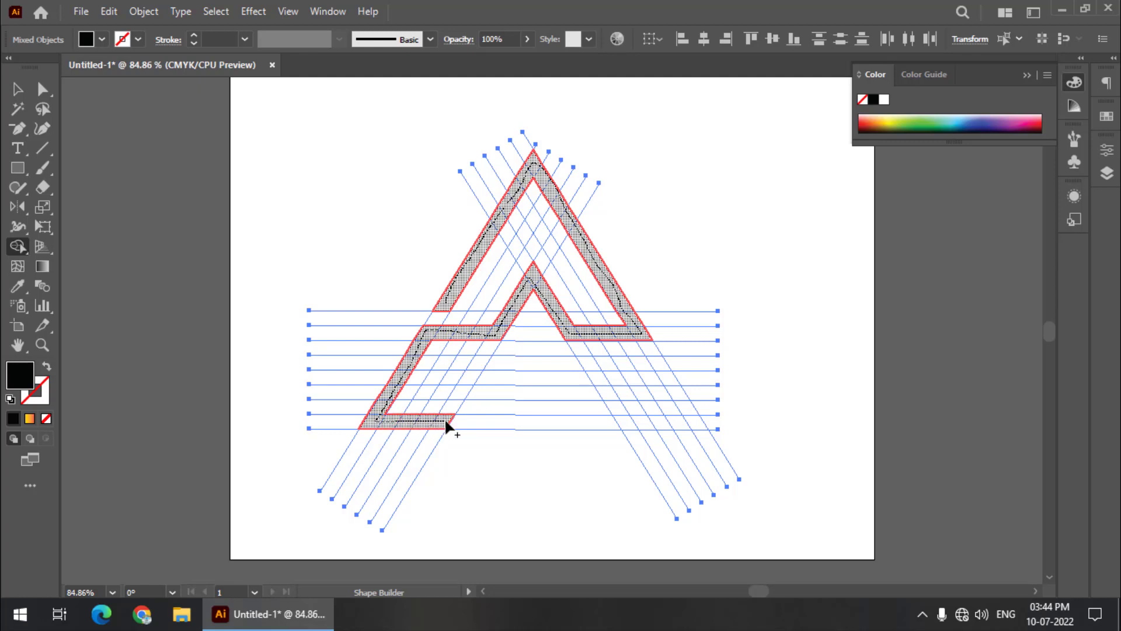
mouse_move(446, 422)
left_mouse_down()
mouse_move(456, 393)
mouse_move(427, 394)
mouse_move(603, 391)
mouse_move(624, 426)
mouse_move(693, 426)
mouse_move(661, 372)
left_mouse_up()
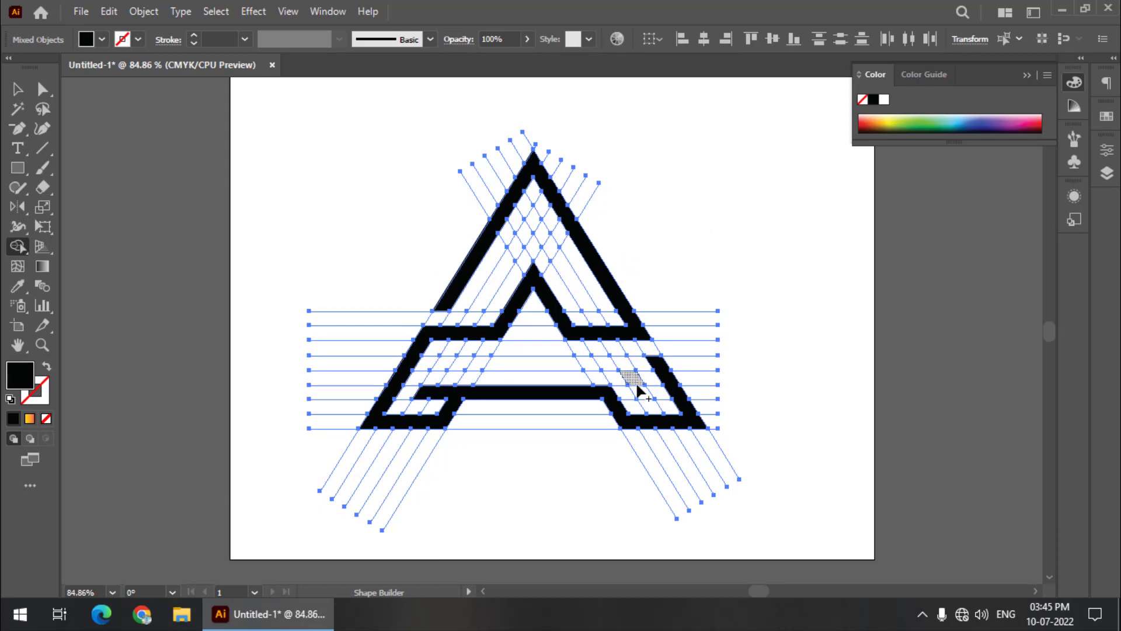
mouse_move(640, 390)
left_mouse_down()
mouse_move(620, 361)
mouse_move(479, 367)
mouse_move(462, 389)
mouse_move(446, 366)
mouse_move(535, 220)
mouse_move(587, 302)
left_mouse_up()
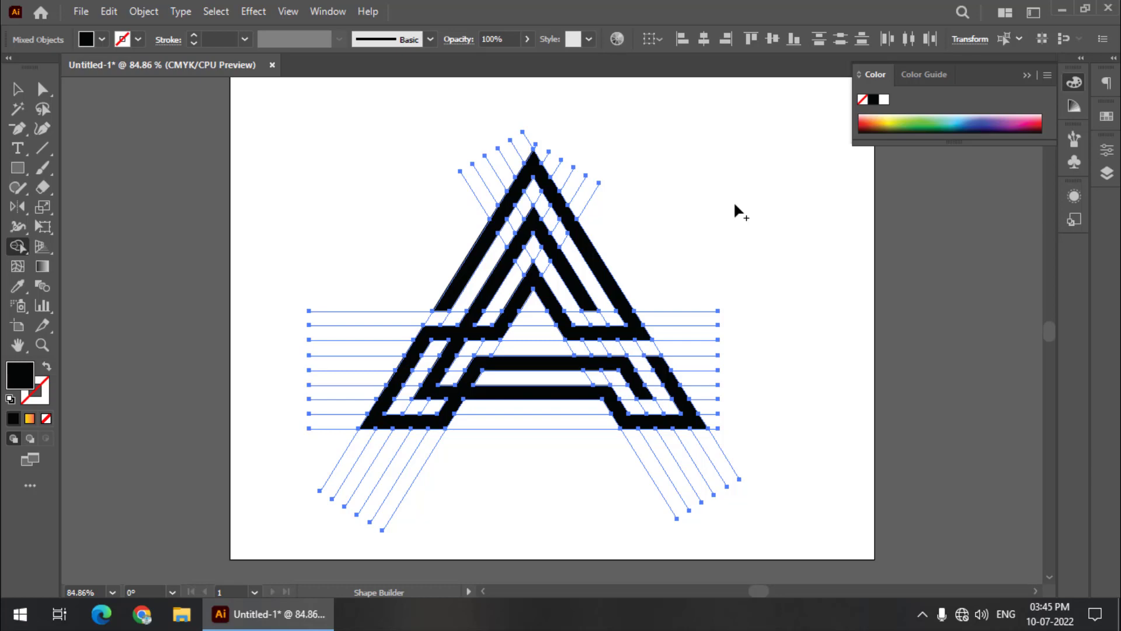
left_click(18, 89)
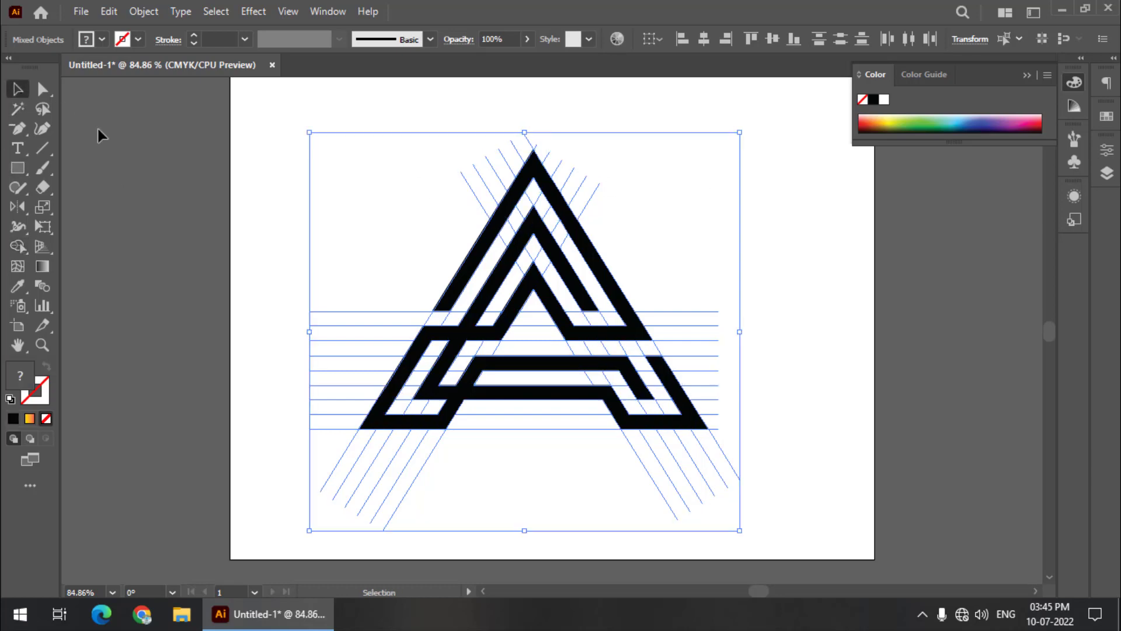
left_click(431, 313)
left_click(471, 276)
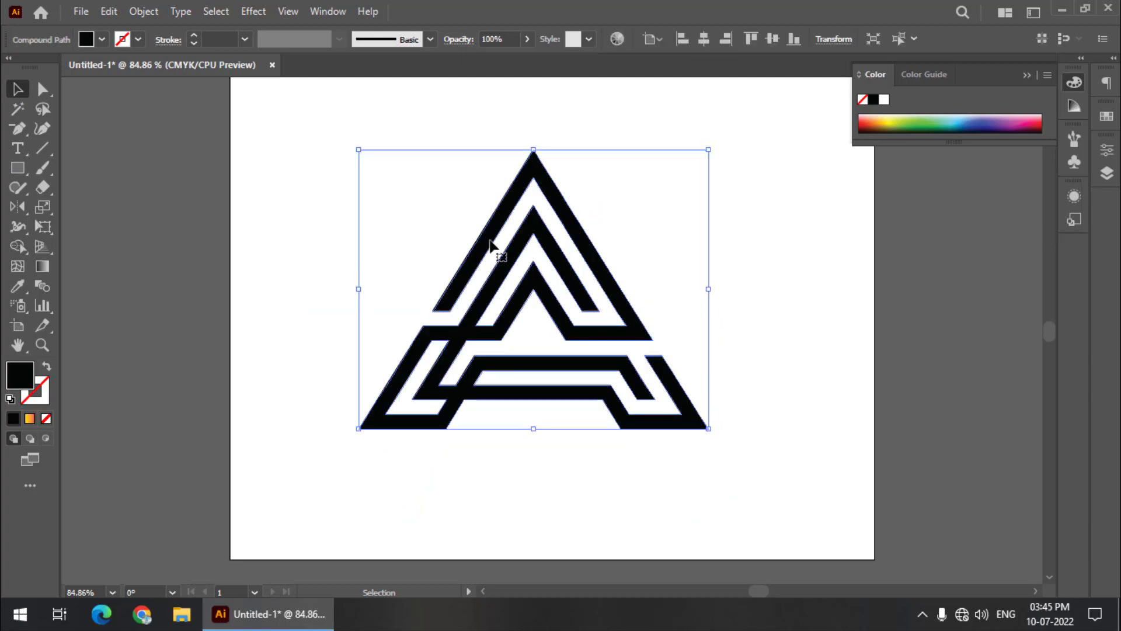
left_click(419, 270)
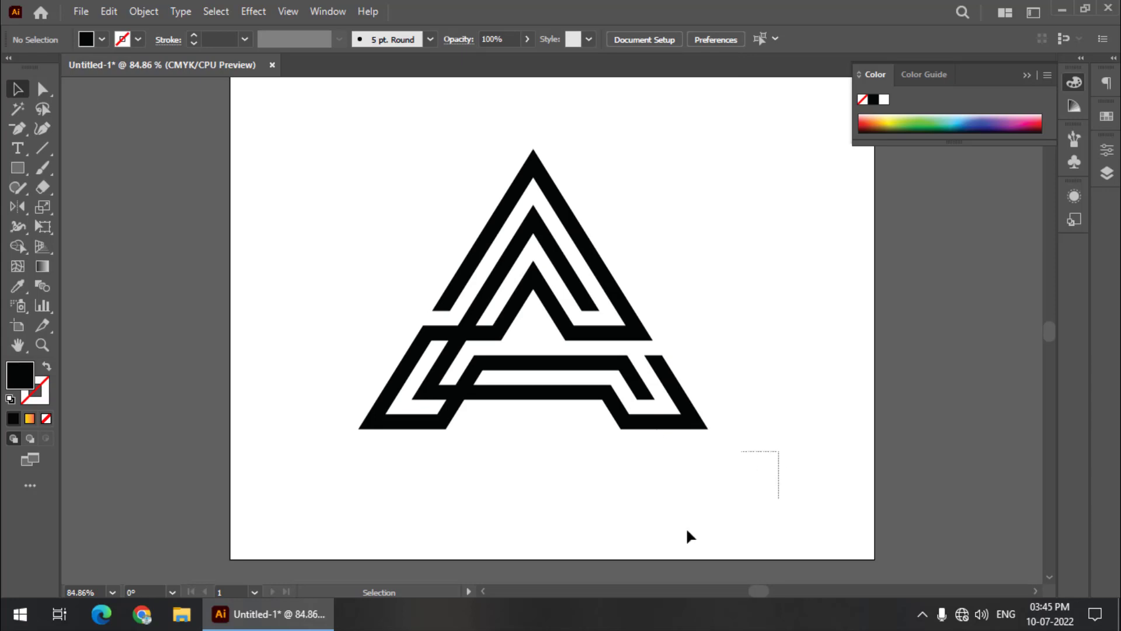
Delete the leftover unpainted line segments around the letter A
left_click_drag(686, 531, 622, 538)
left_click(772, 482)
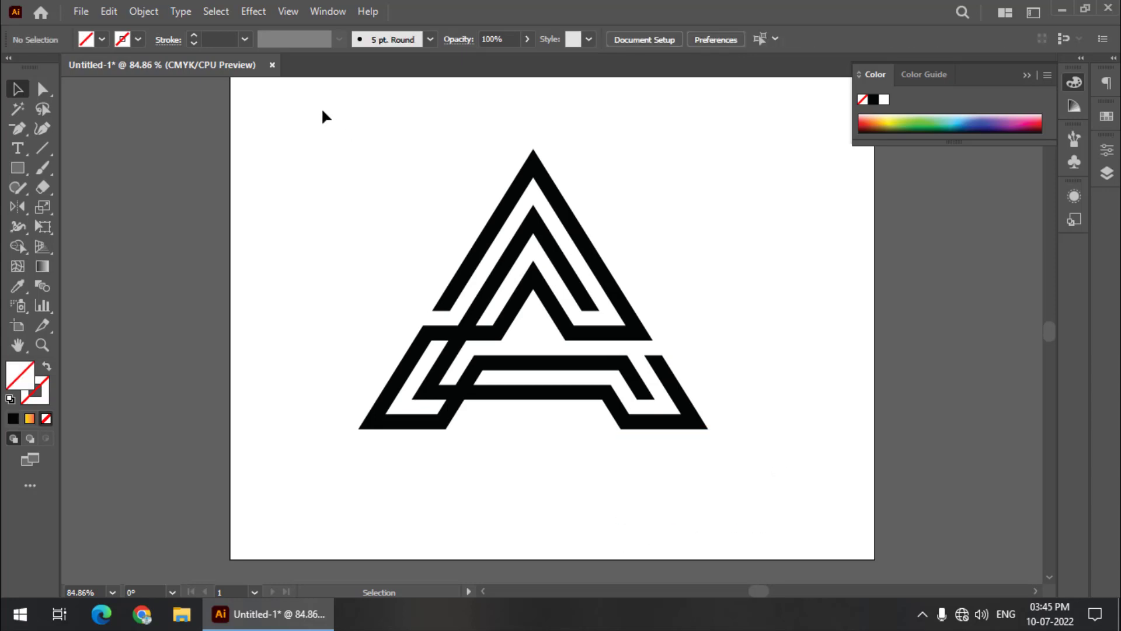
left_click_drag(325, 118, 465, 246)
left_click_drag(286, 454, 491, 527)
left_click_drag(723, 137, 598, 246)
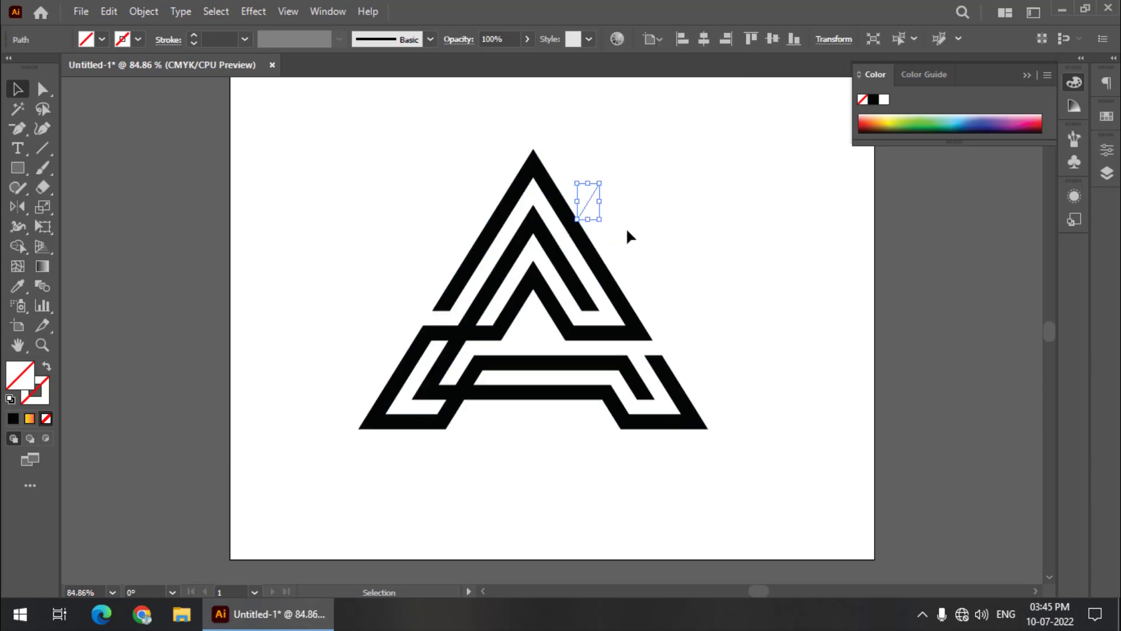
left_click(627, 229)
left_click_drag(679, 146, 597, 249)
left_click(793, 307)
left_click_drag(780, 456, 553, 413)
left_click(543, 431)
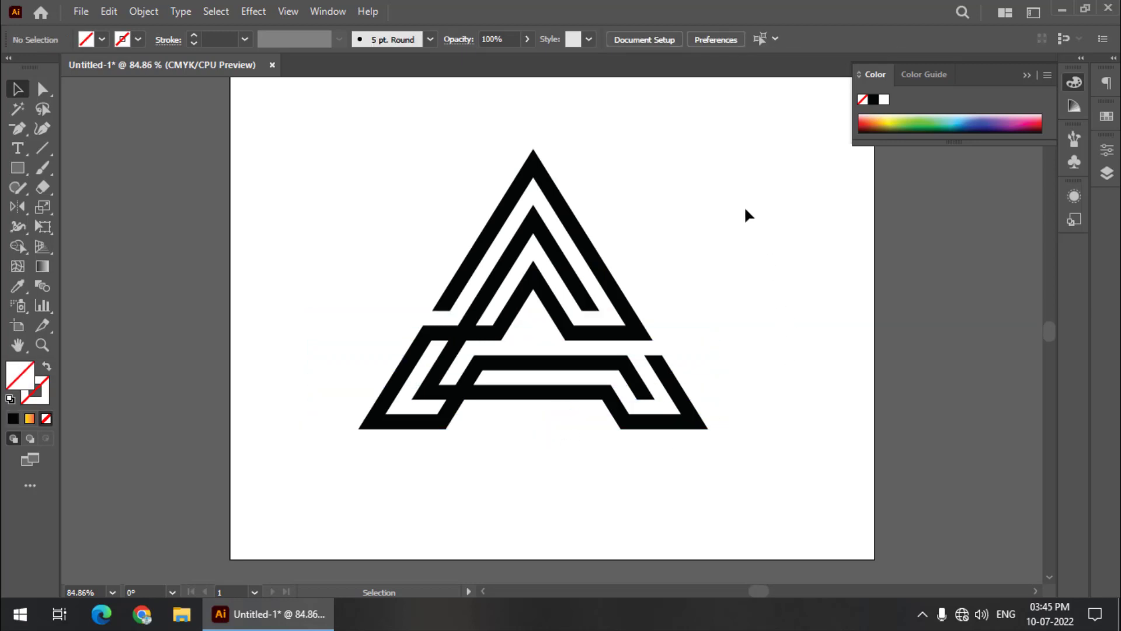
Fill the letter A with the yellow-to-red gradient swatch and clear the selection
left_click(594, 254)
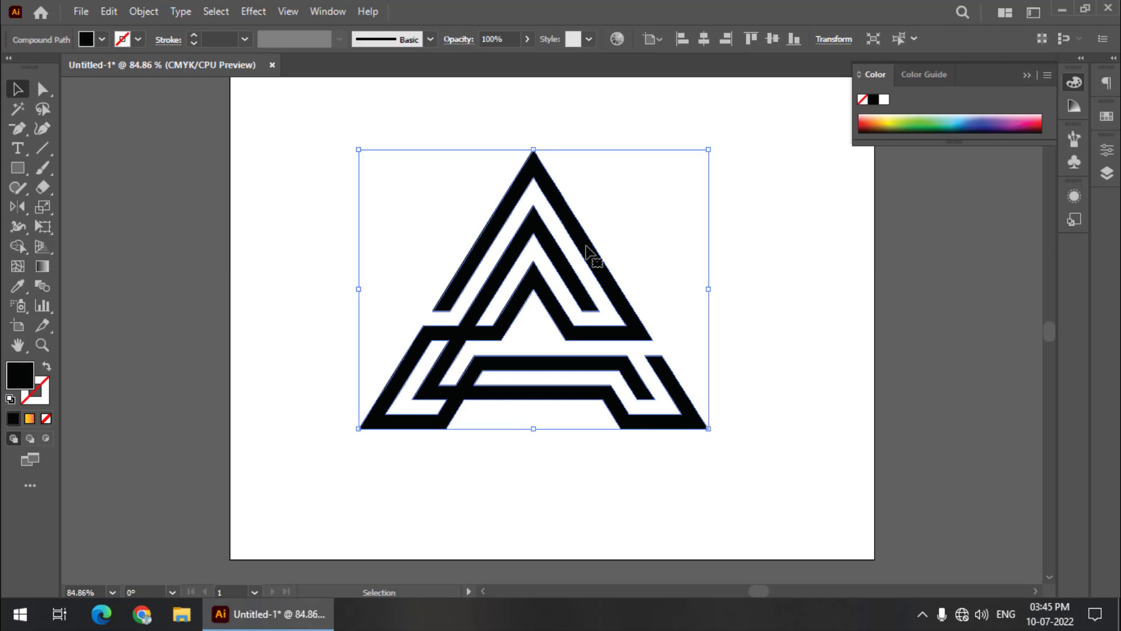
left_click(1106, 116)
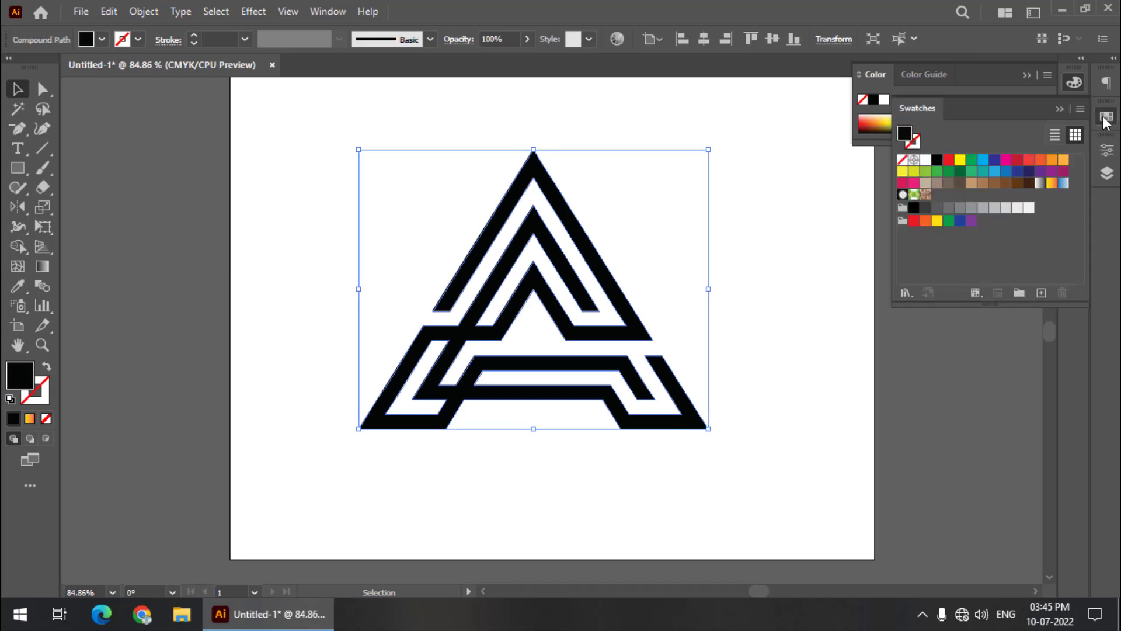
left_click(1051, 183)
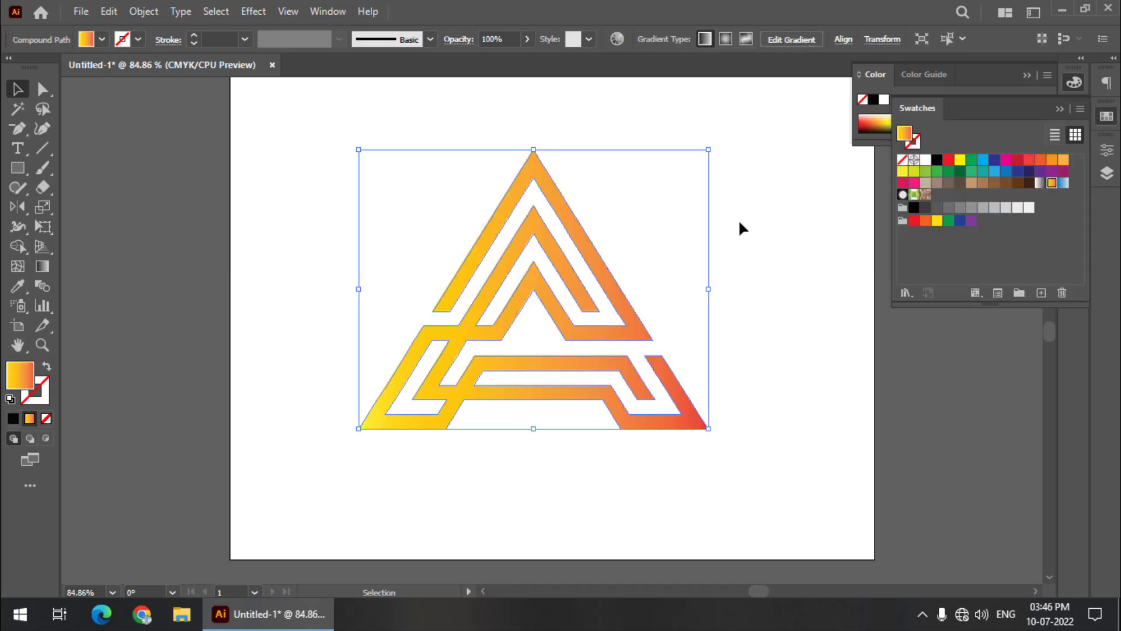
left_click(756, 222)
scroll(445, 216, "up", 1)
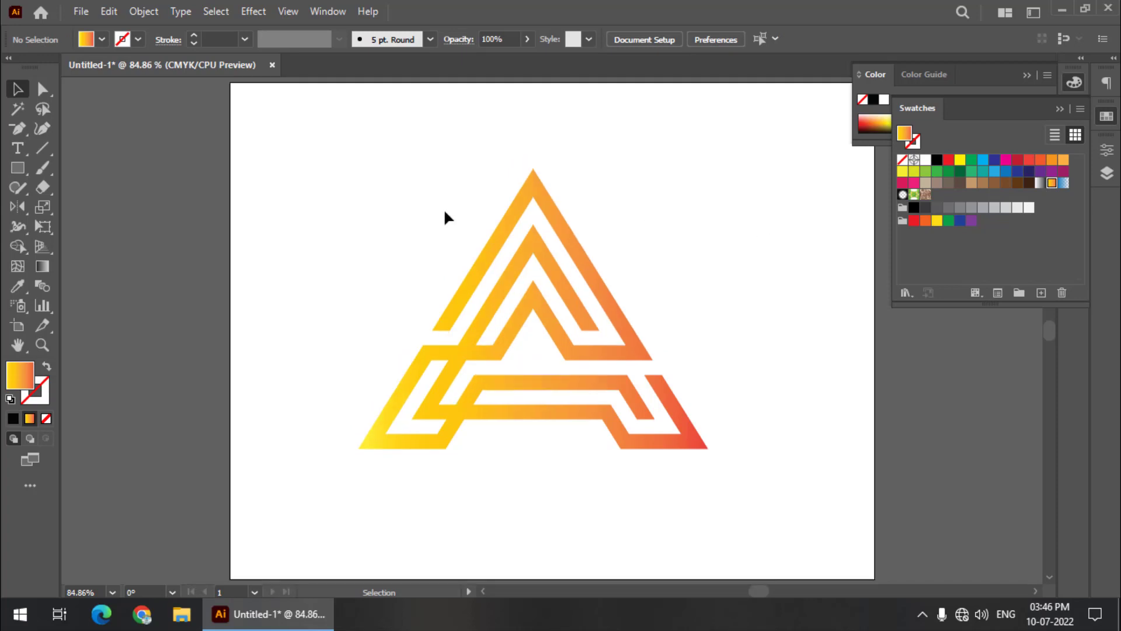
Draw a rectangle covering the whole artboard and fill it with black (#000000)
left_click(18, 168)
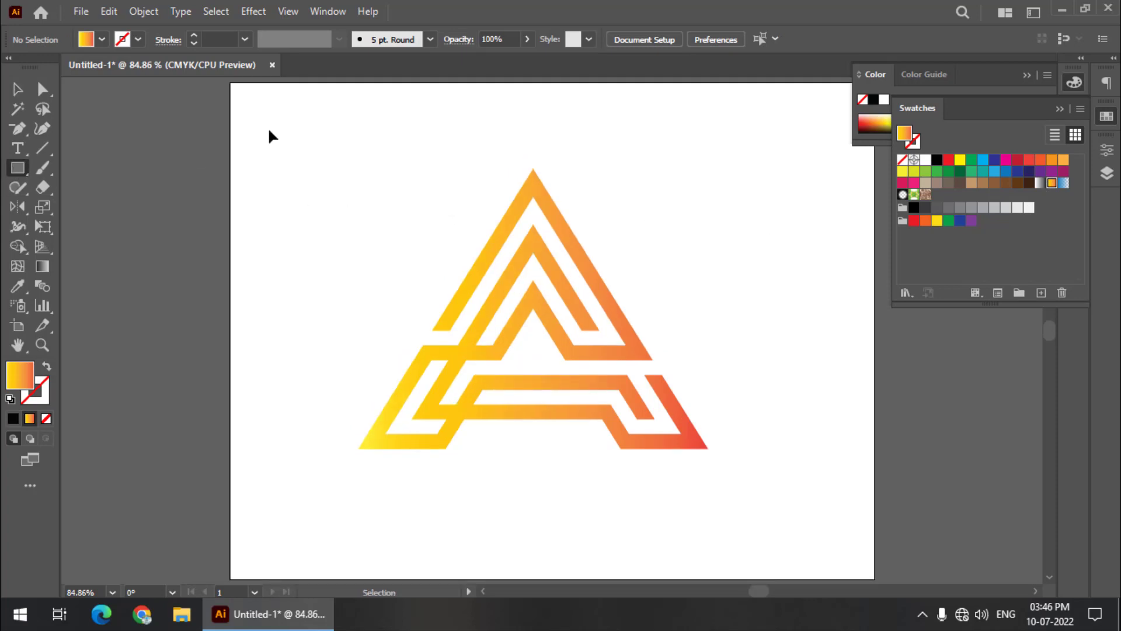
key("ctrl+minus")
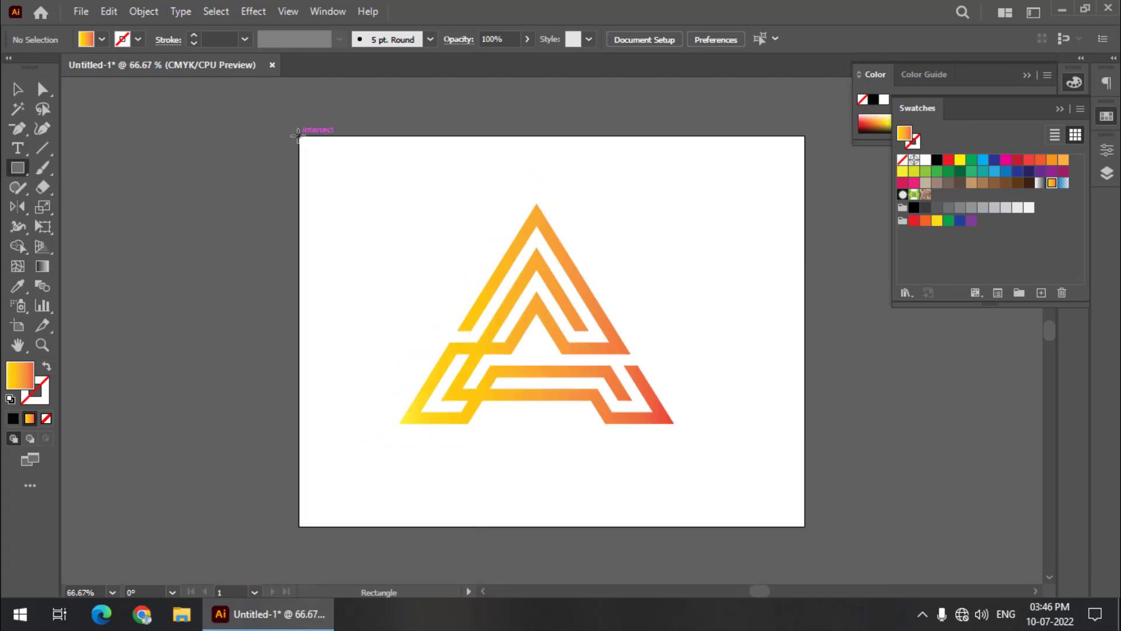
left_click_drag(297, 136, 805, 527)
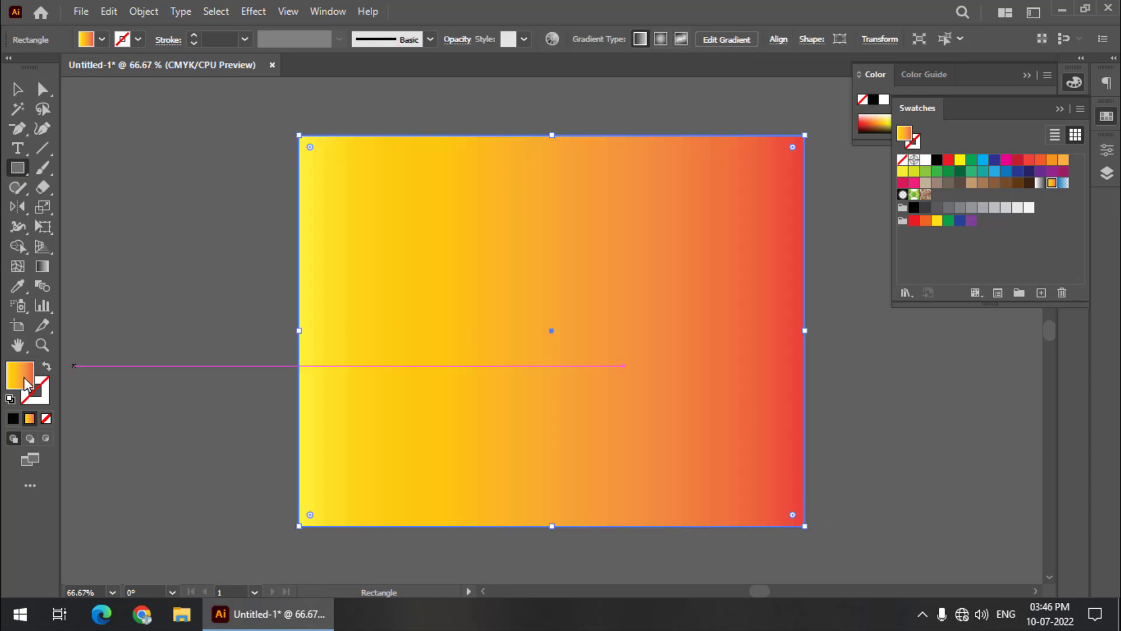
double_click(24, 381)
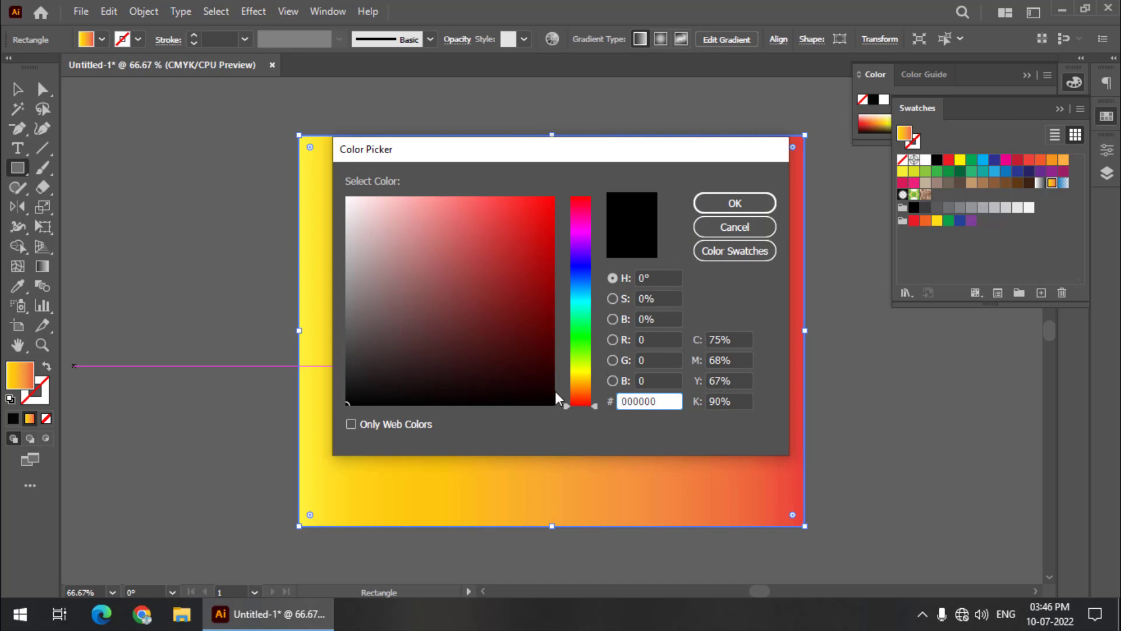
left_click_drag(540, 402, 566, 415)
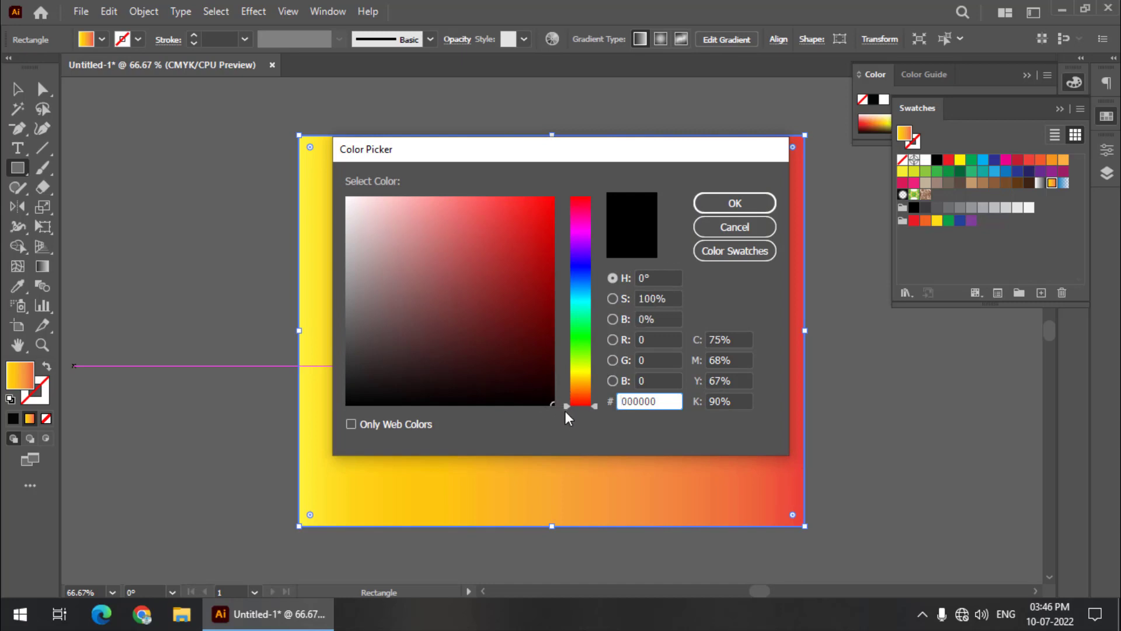
left_click(727, 205)
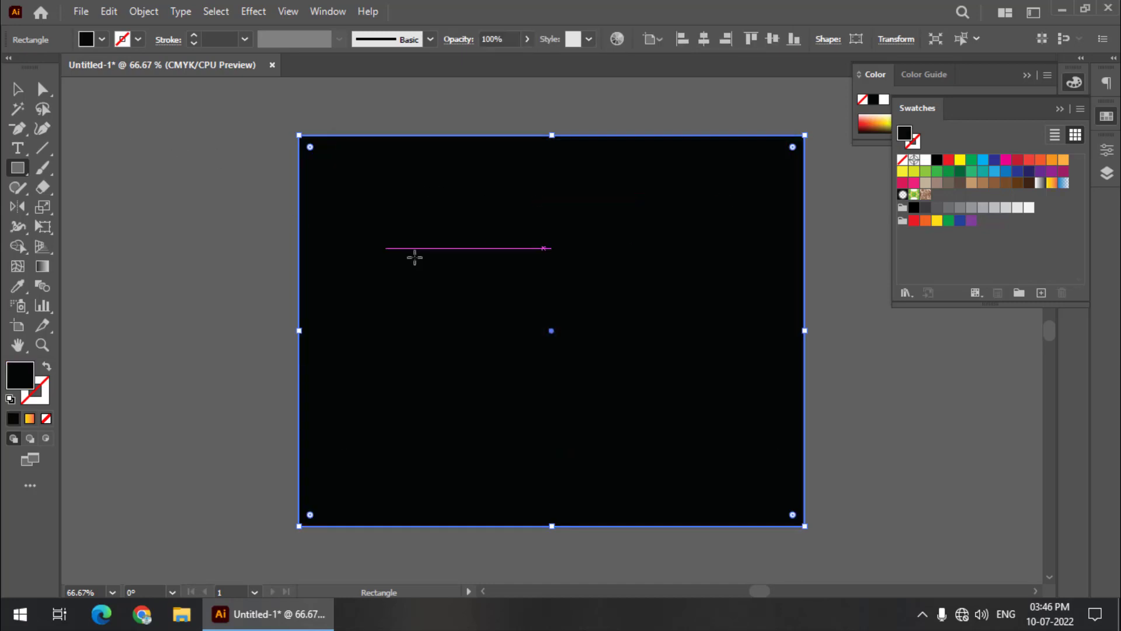
Send the black rectangle to the back behind the letter A and clear the selection
right_click(339, 255)
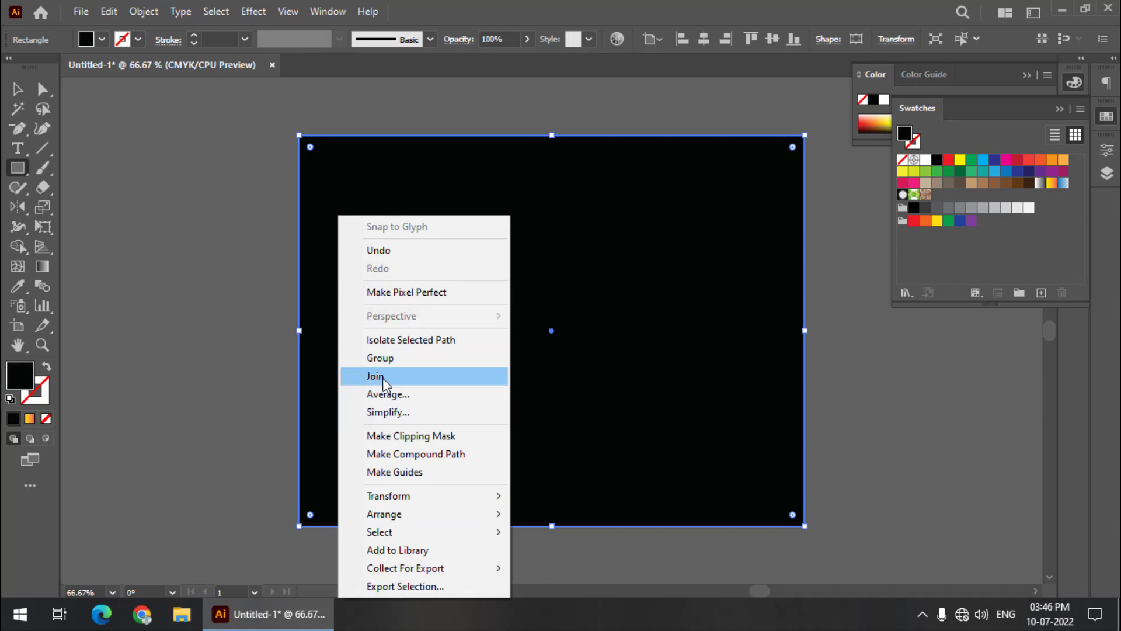
mouse_move(428, 515)
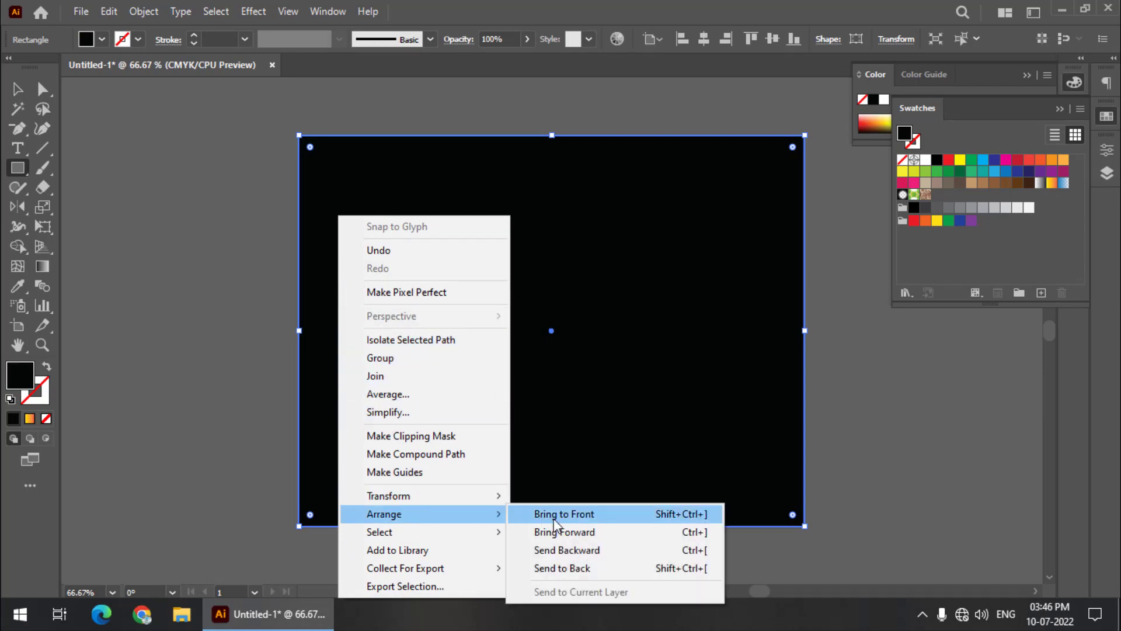
left_click(564, 567)
left_click(17, 89)
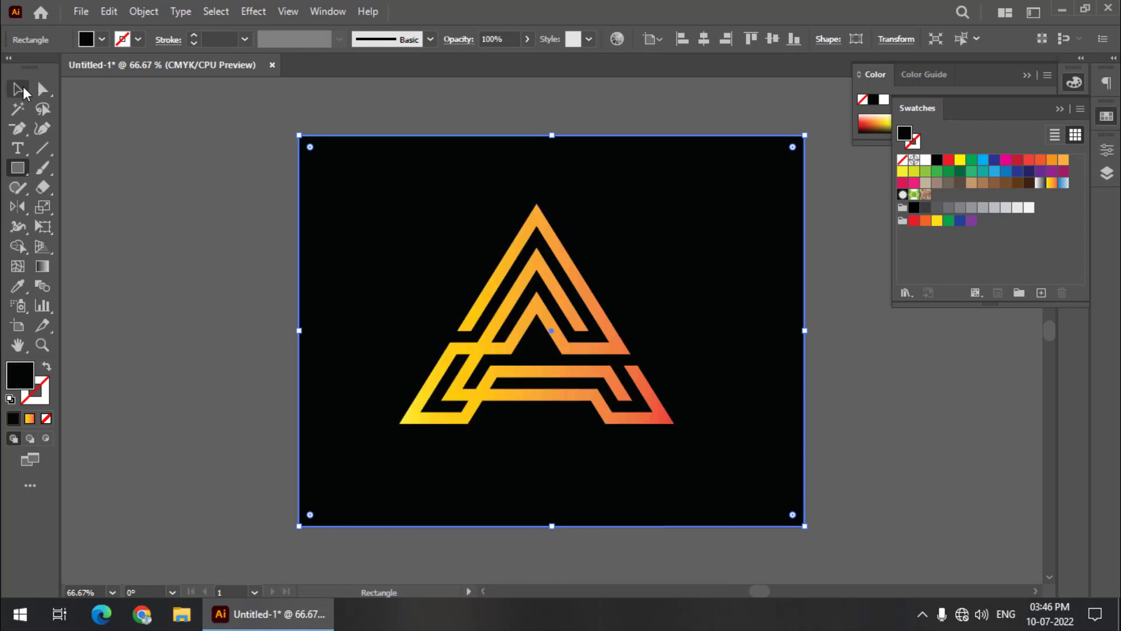
left_click(157, 193)
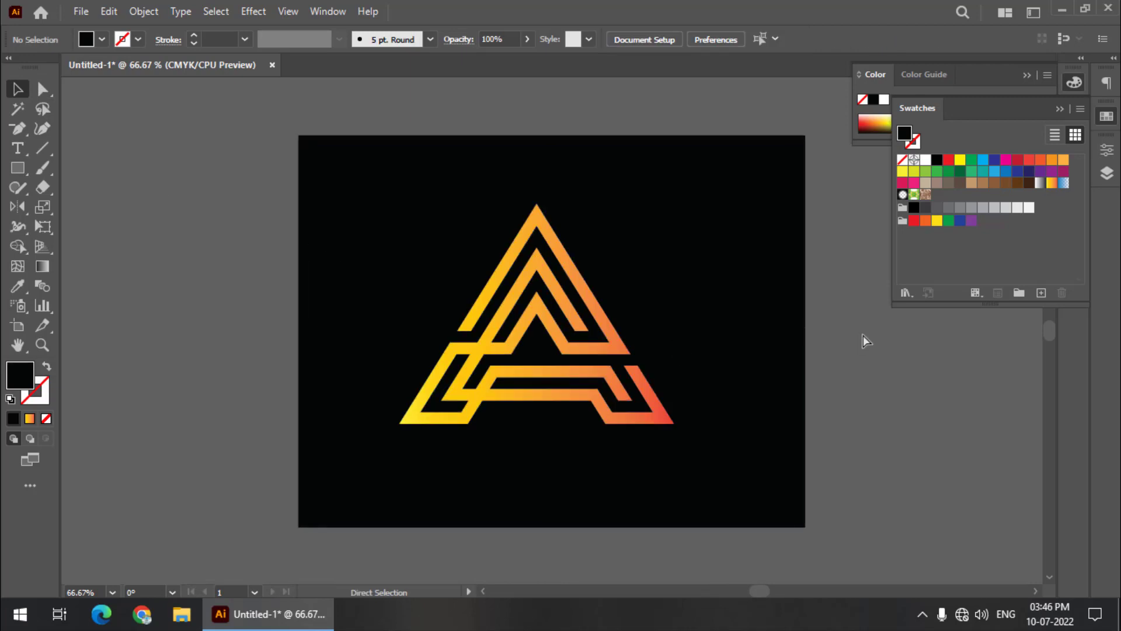
Change the letter A's fill to the blue fading gradient swatch
key("ctrl+1")
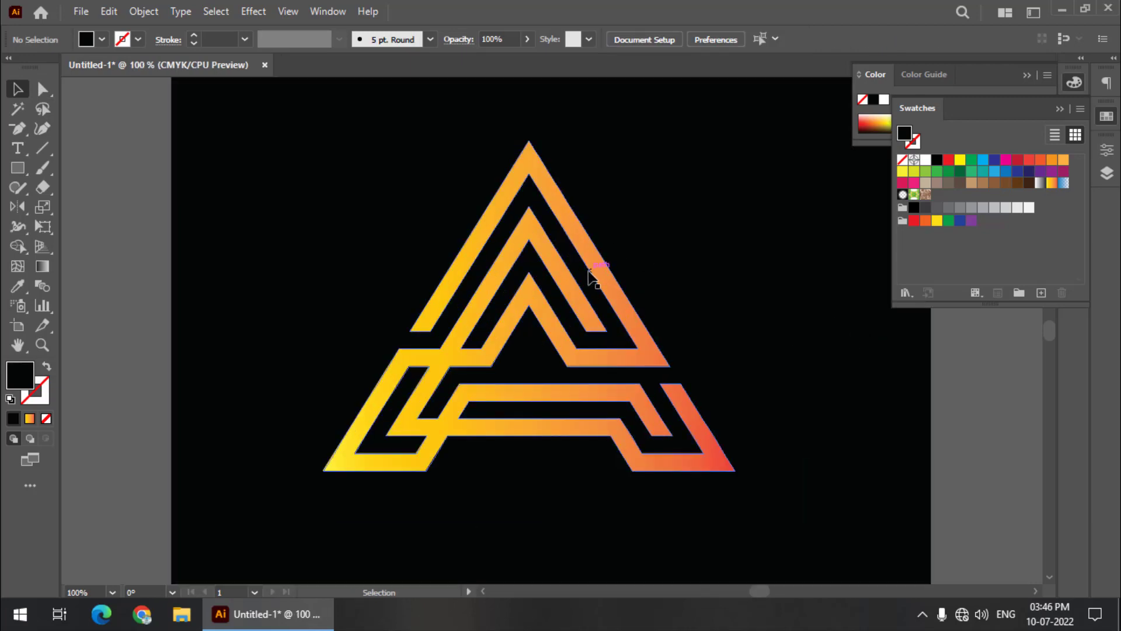
left_click(604, 272)
left_click(1062, 183)
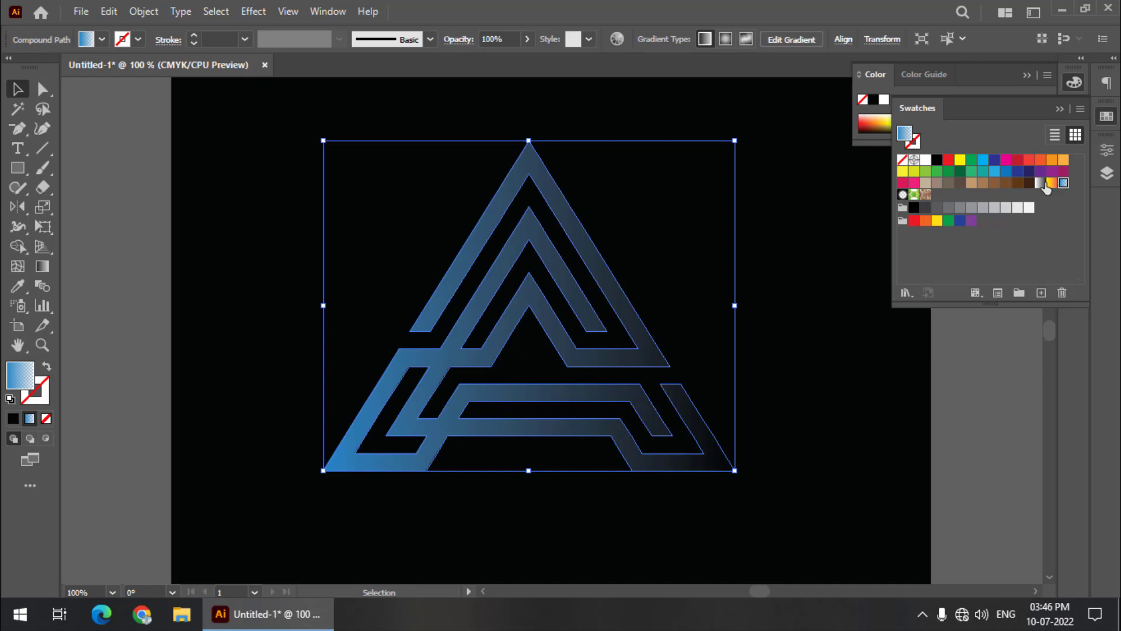
Try the white-to-black gradient swatch on the letter A, then fill it with the yellow-to-red gradient swatch and clear the selection
left_click(1042, 184)
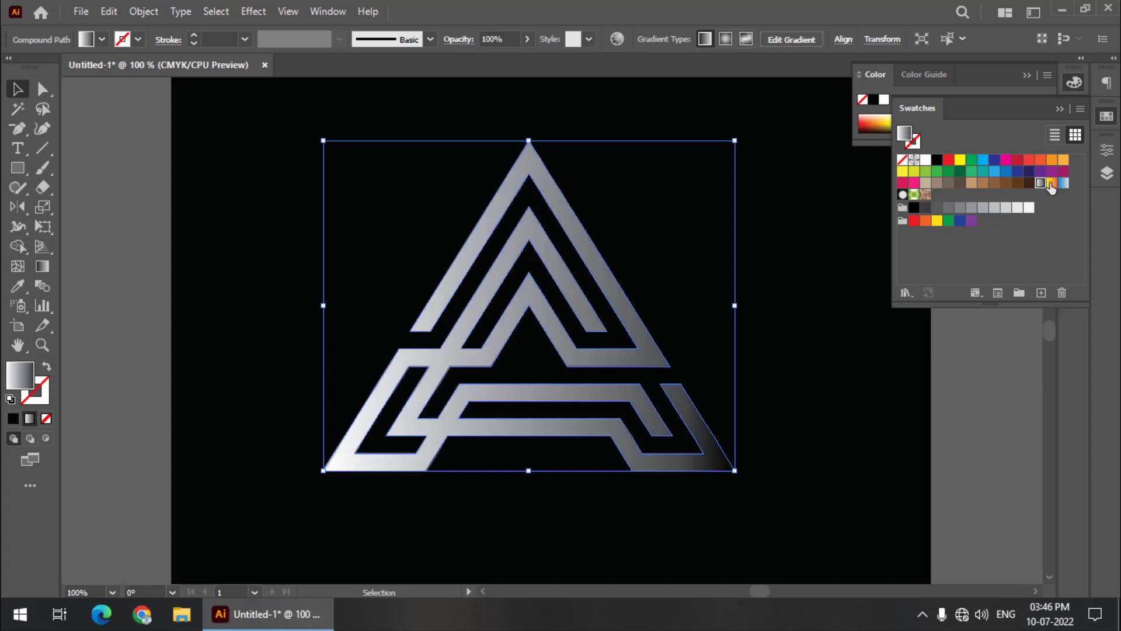
left_click(1051, 184)
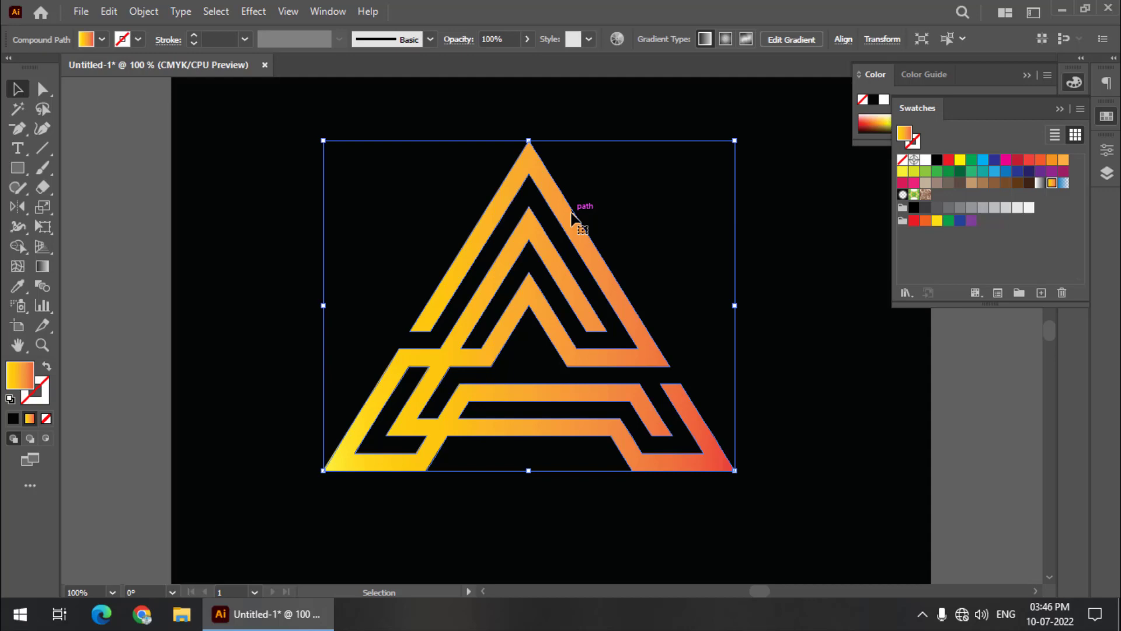
left_click(971, 349)
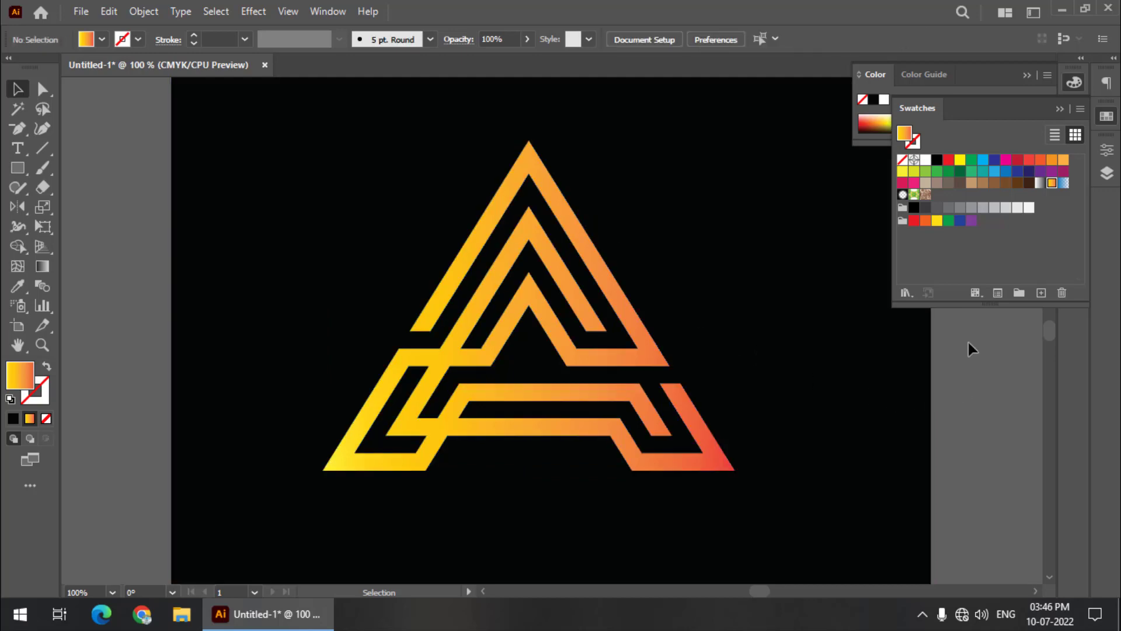
Hide the swatches and view the finished letter A logo enlarged in full-screen presentation mode
left_click(1107, 116)
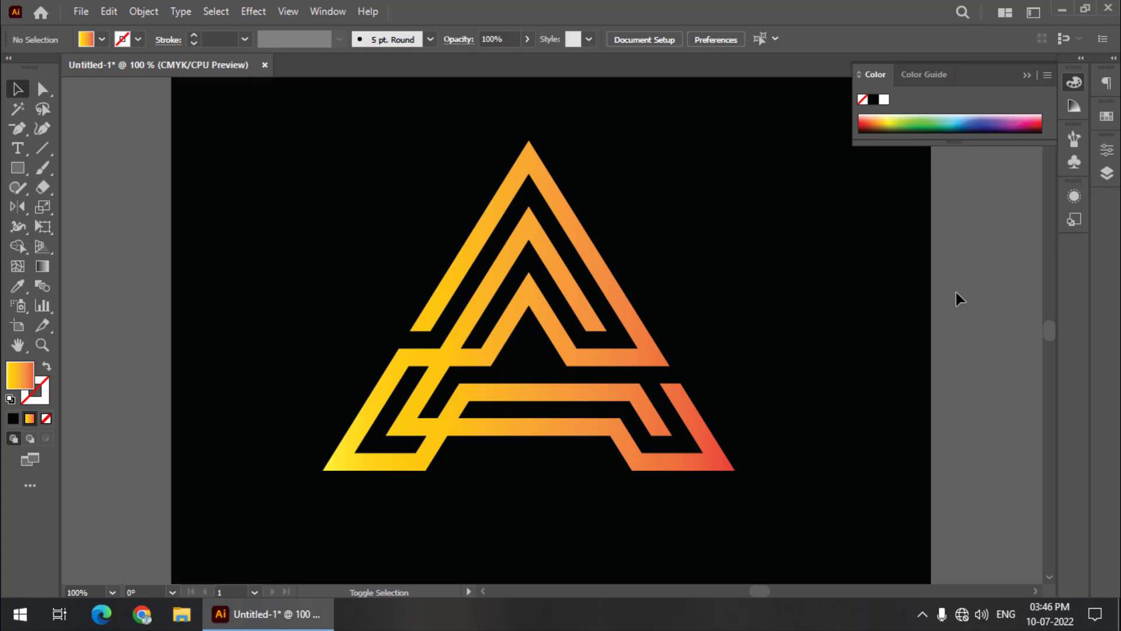
key("shift+f")
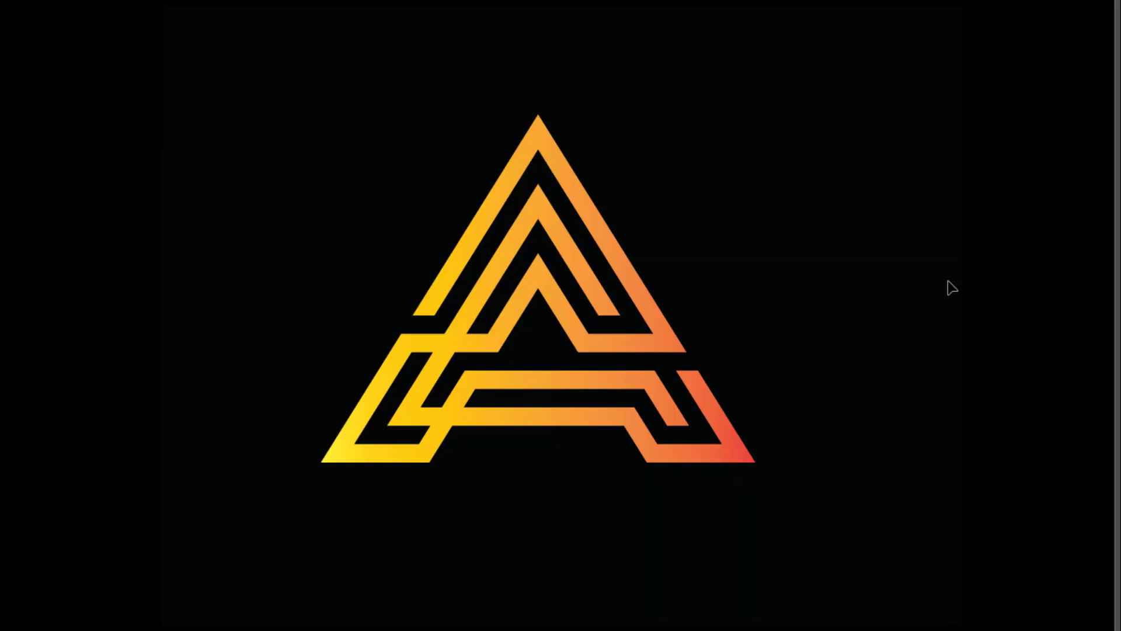
key("ctrl+plus")
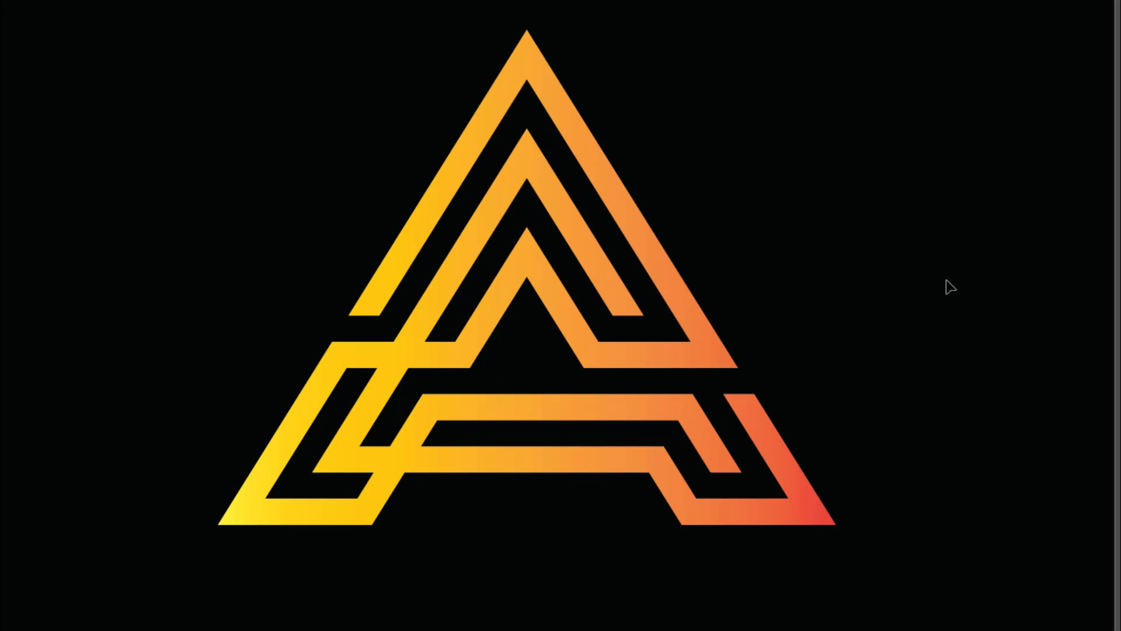